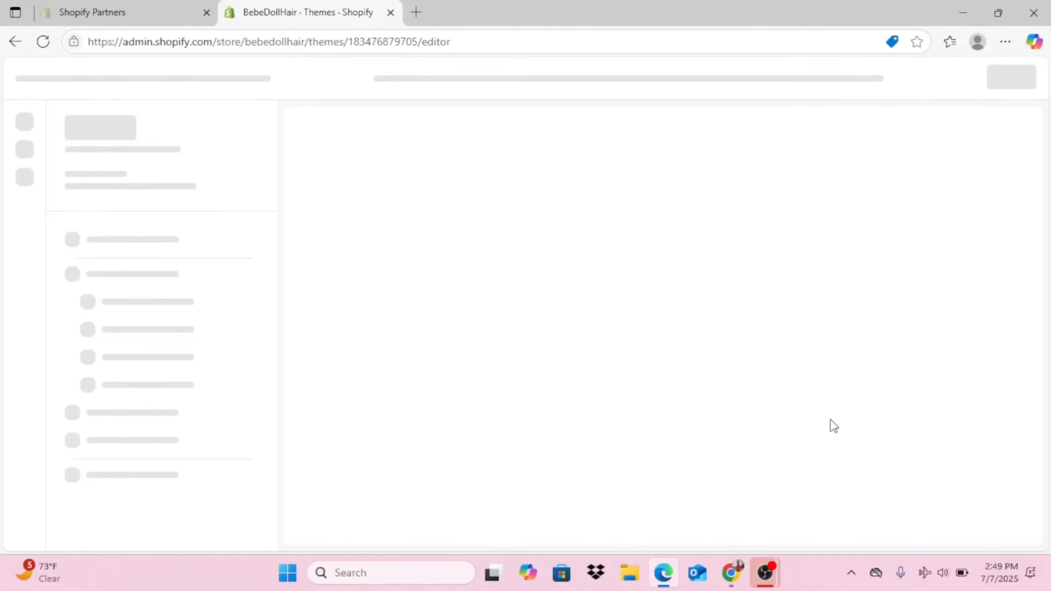
Open canva.com in a new browser tab beside the Shopify theme editor.
click(415, 12)
text(ca)
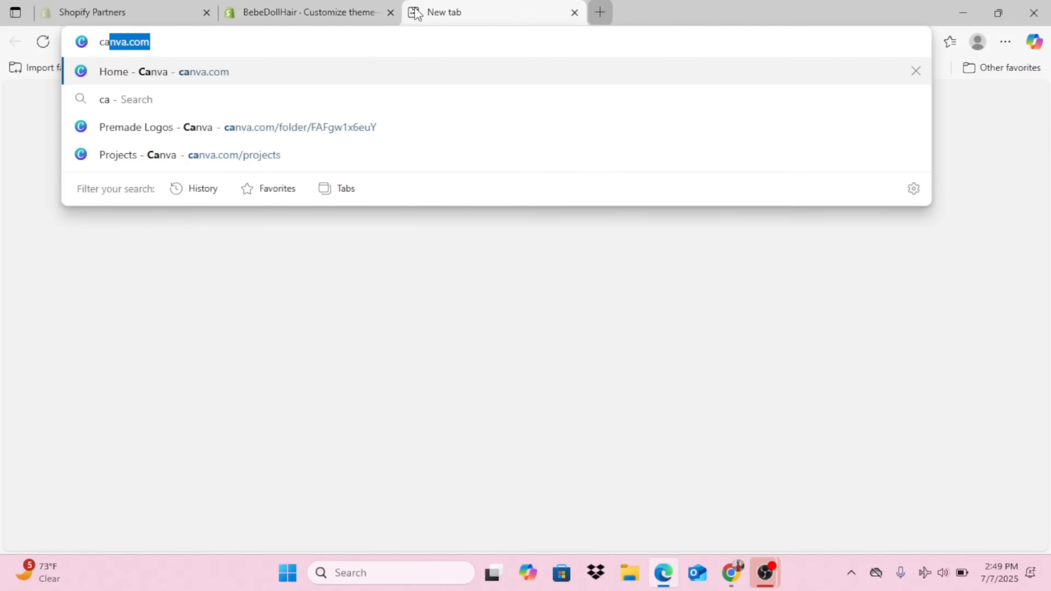
text(n)
key(Return)
click(322, 12)
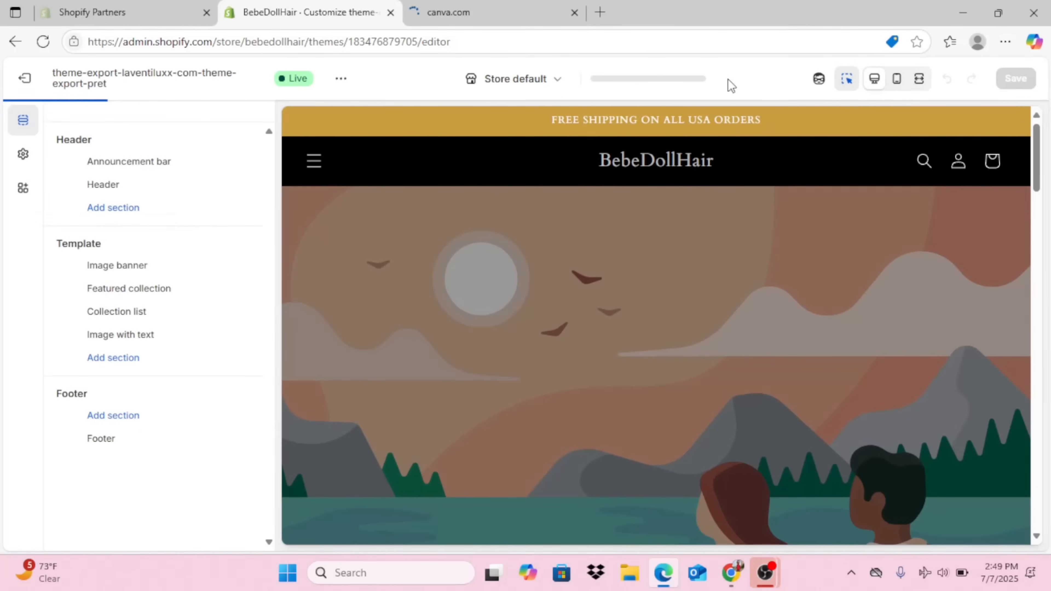
click(477, 15)
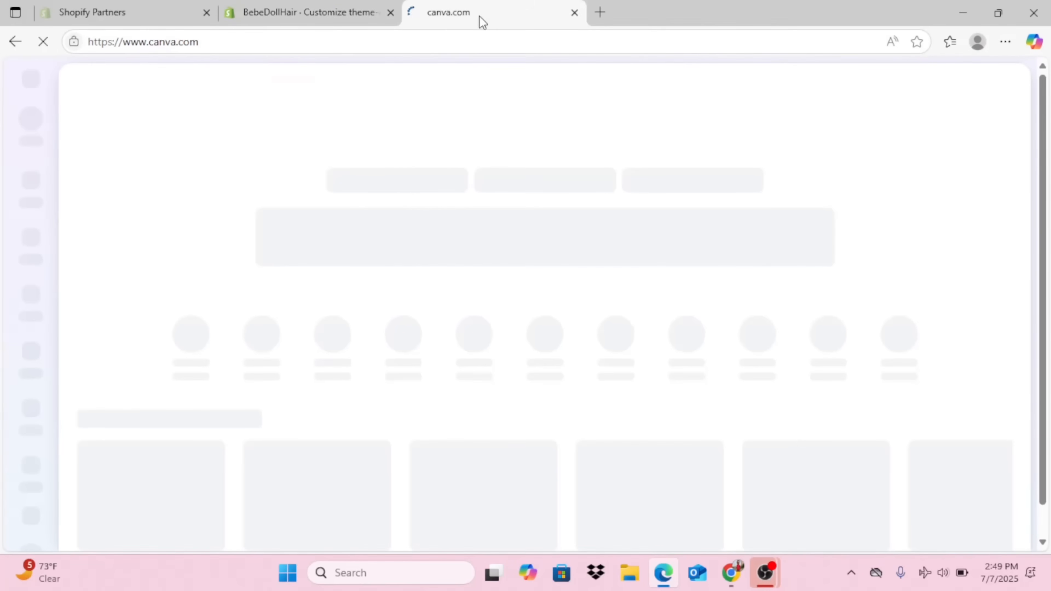
Back in the Shopify theme editor, set the announcement bar text to "100% HUMAN HAIR SHOP NOW".
click(353, 19)
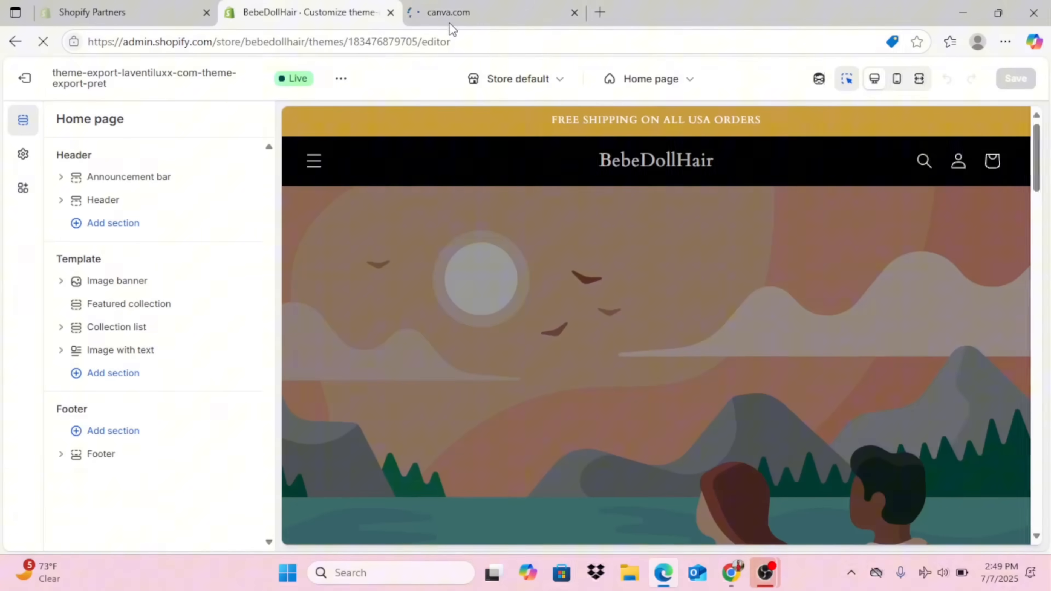
click(640, 122)
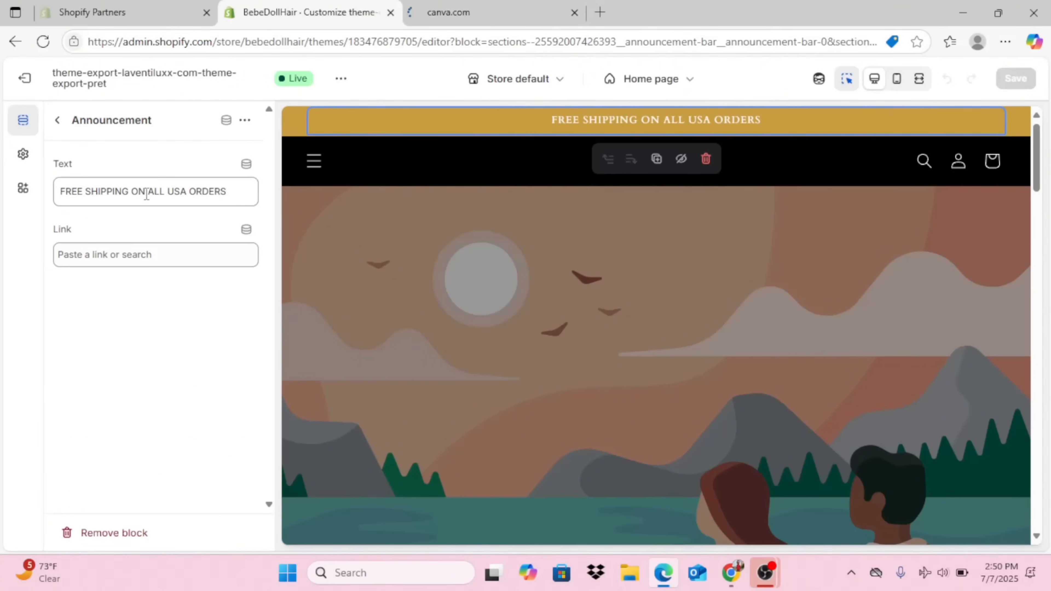
triple_click(146, 193)
text(1)
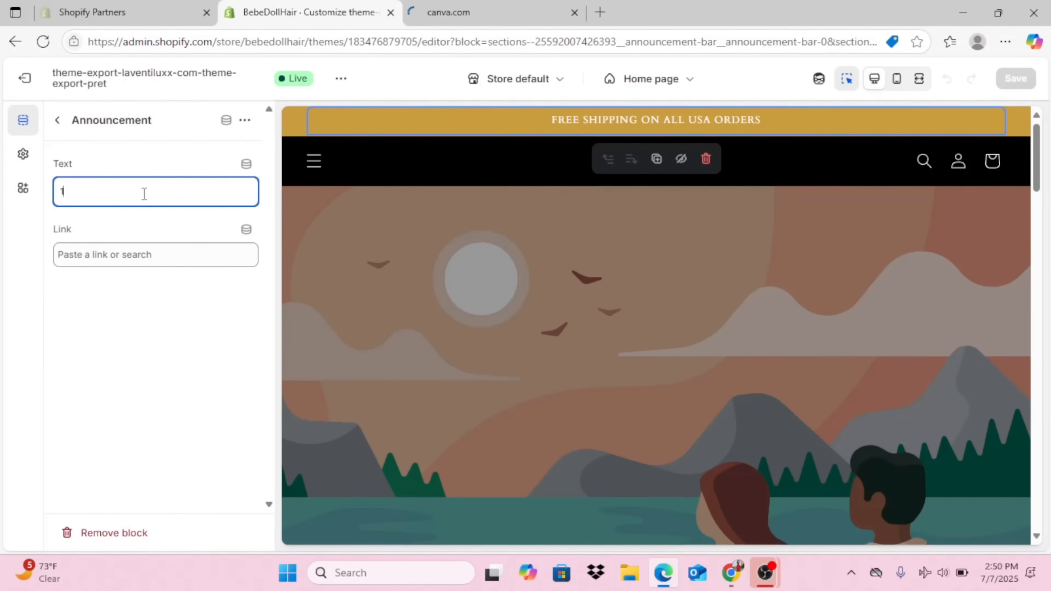
text(00% HUMA)
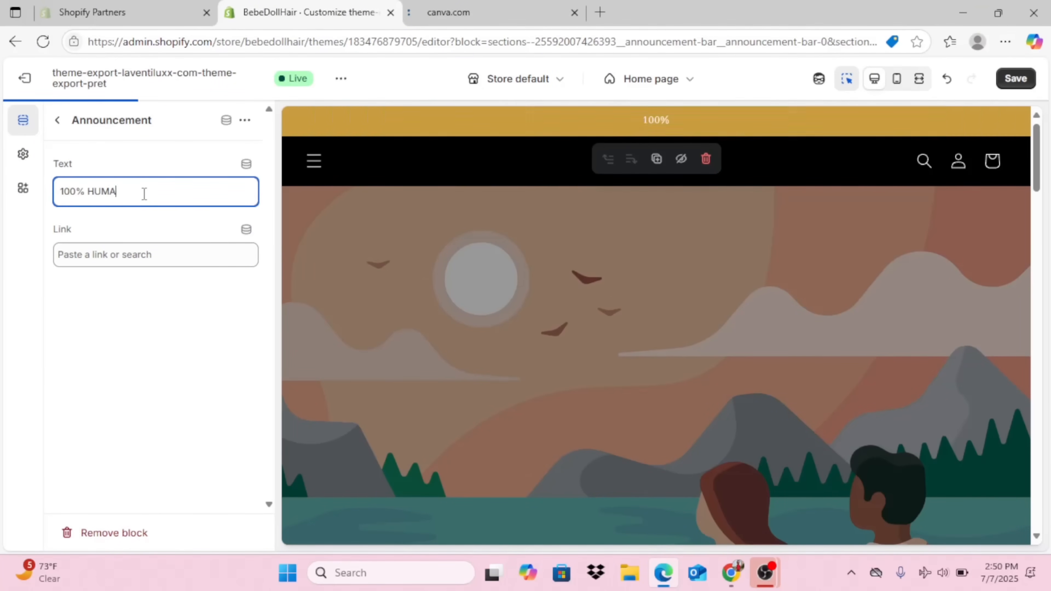
text(N HAIR SH)
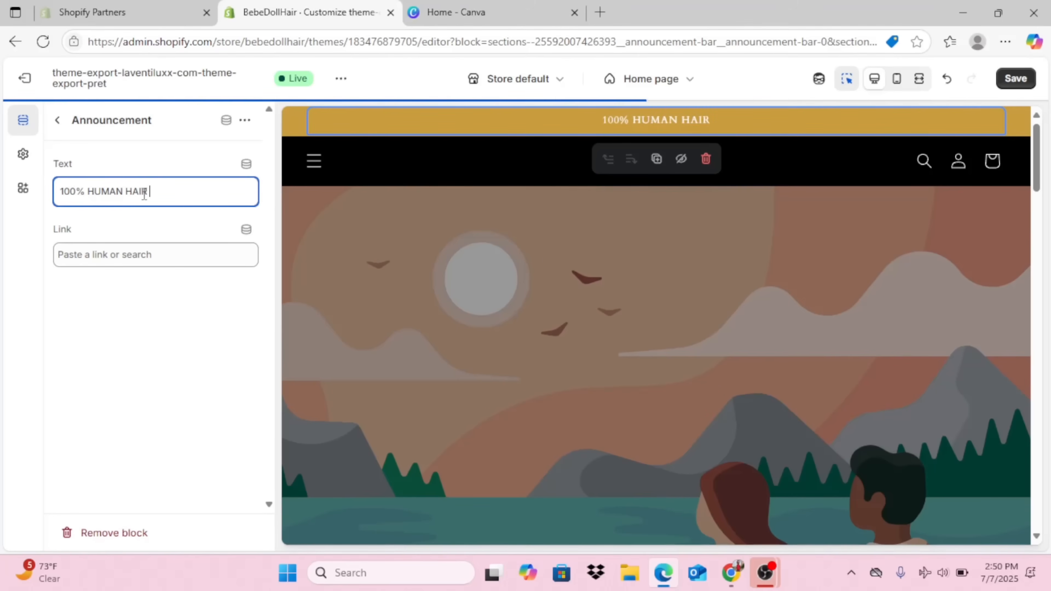
text(OP NOW)
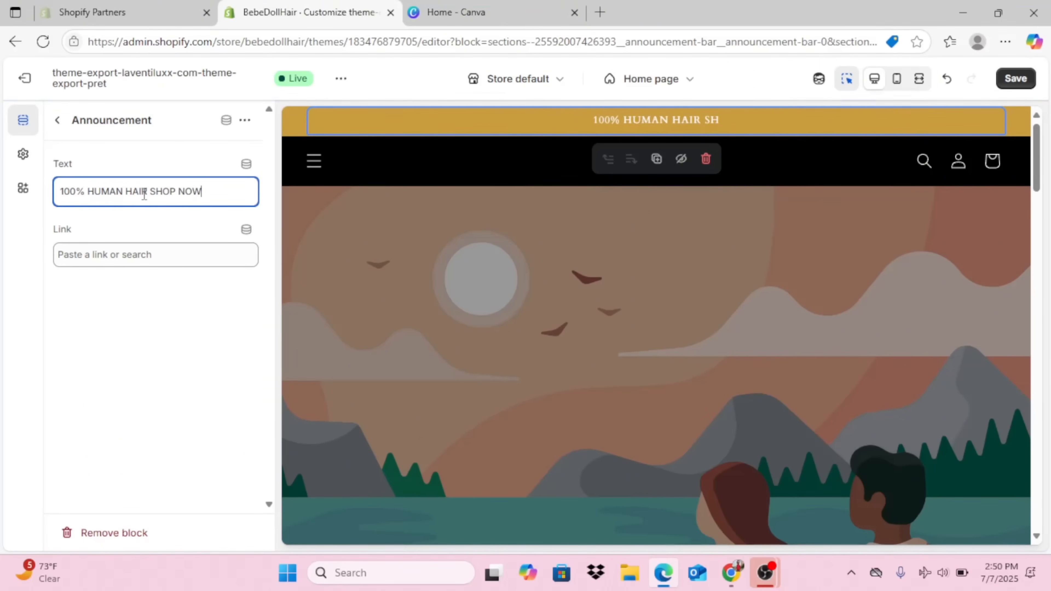
Switch to Canva and make a copy of the Lady Classic Hair logo design from the recent designs.
click(481, 17)
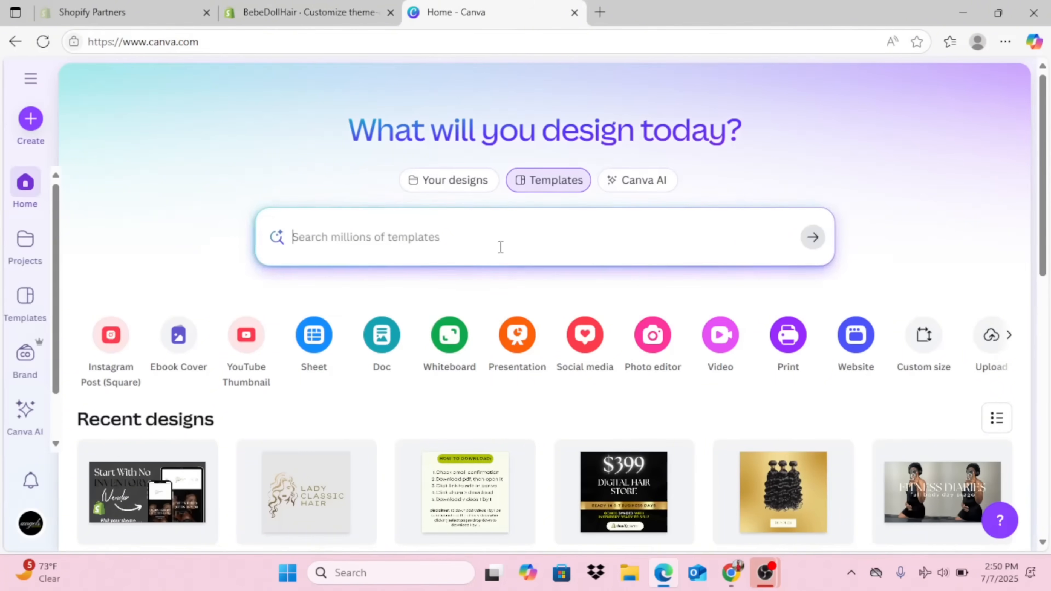
scroll(580, 352, down, 2)
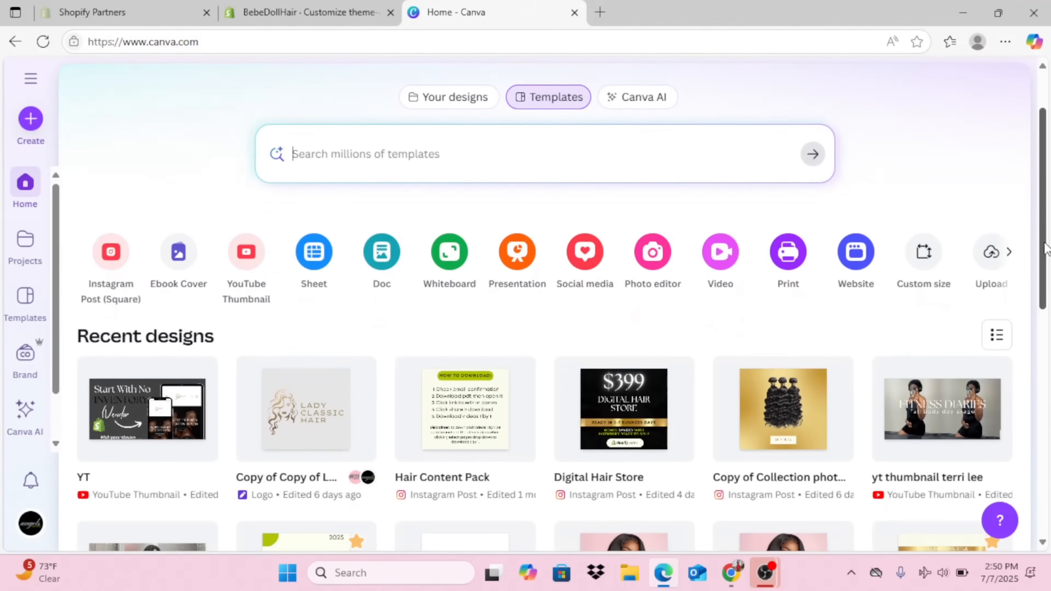
click(356, 376)
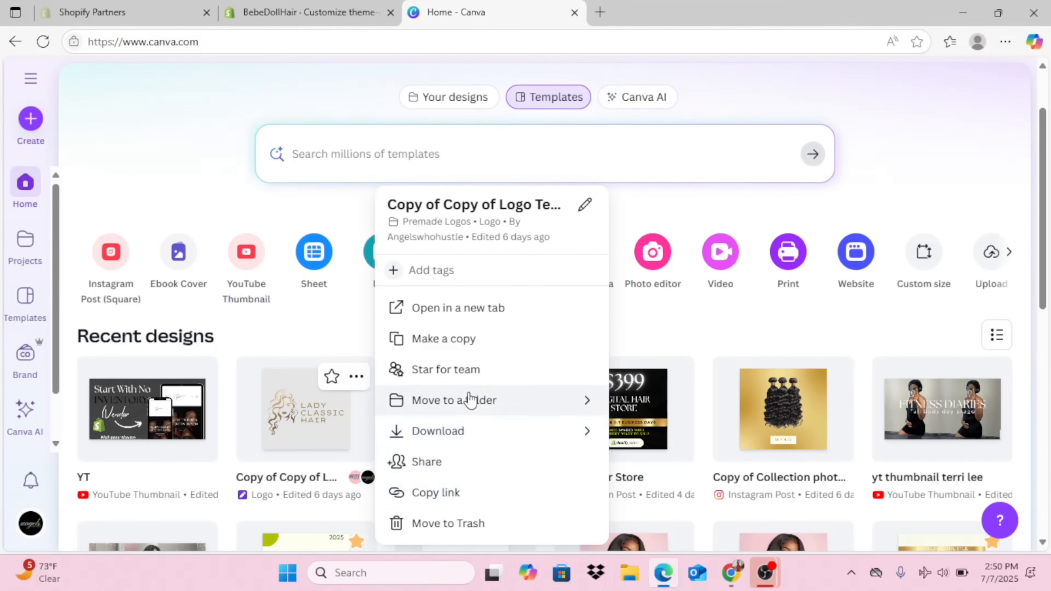
click(453, 339)
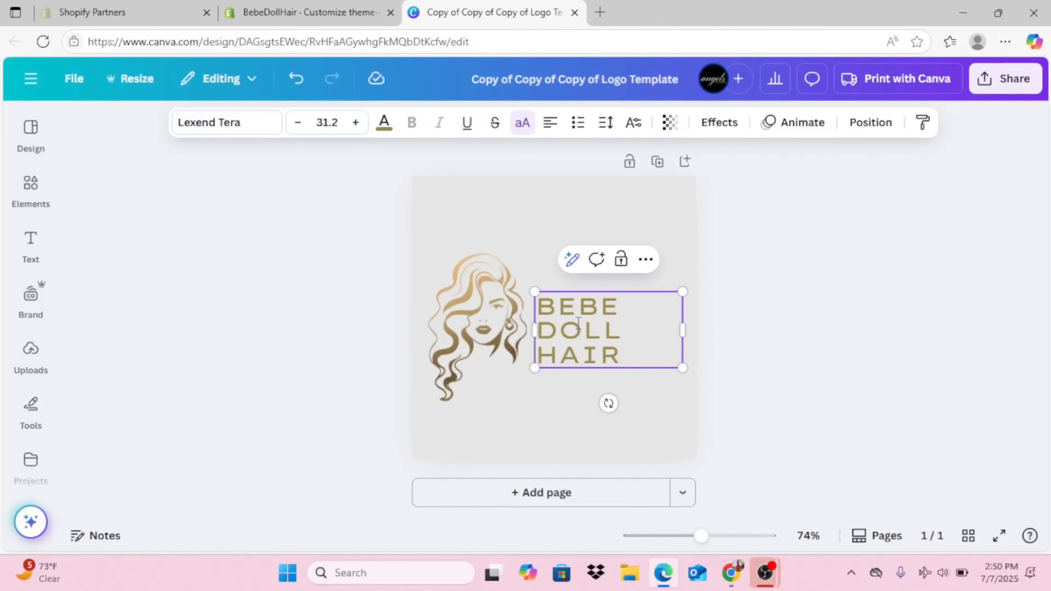
Slightly shrink the "BEBE DOLL HAIR" text next to the woman illustration in the logo.
drag(682, 368, 591, 340)
click(774, 333)
click(591, 352)
click(806, 351)
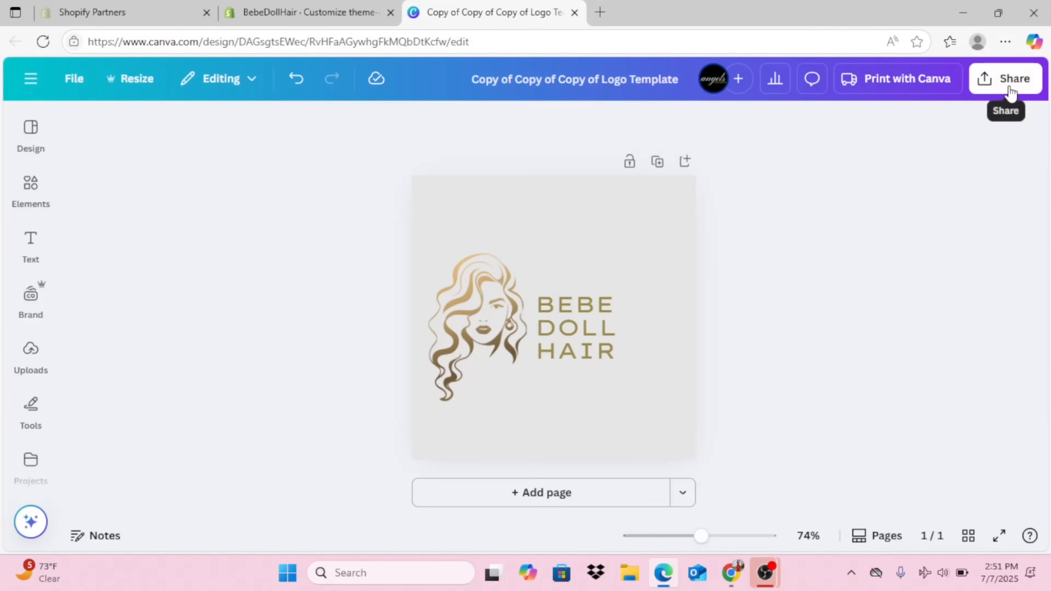
Download the logo design as a PNG with a transparent background.
click(1002, 78)
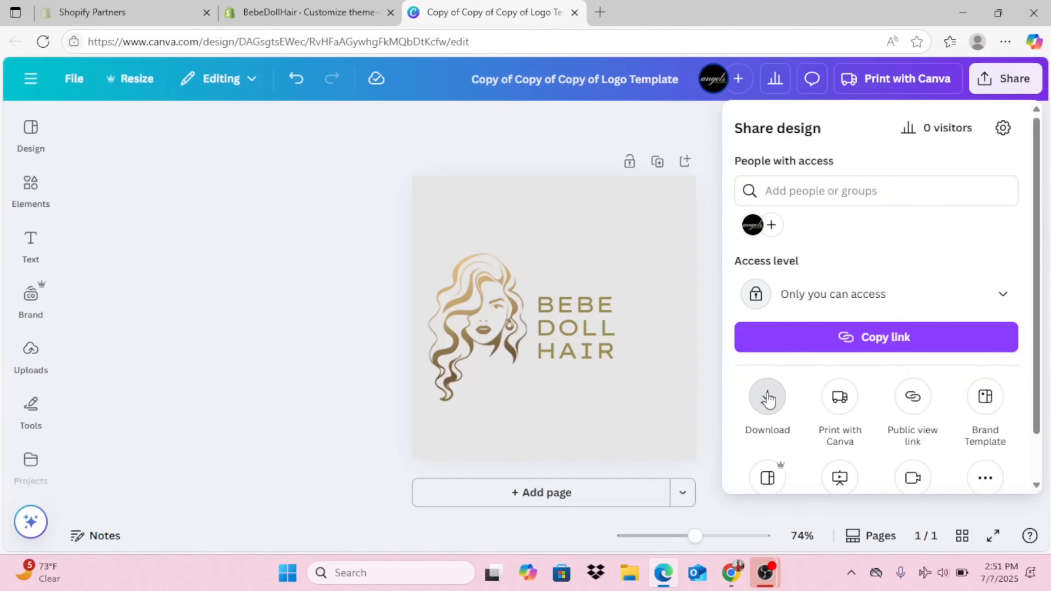
click(768, 399)
click(746, 351)
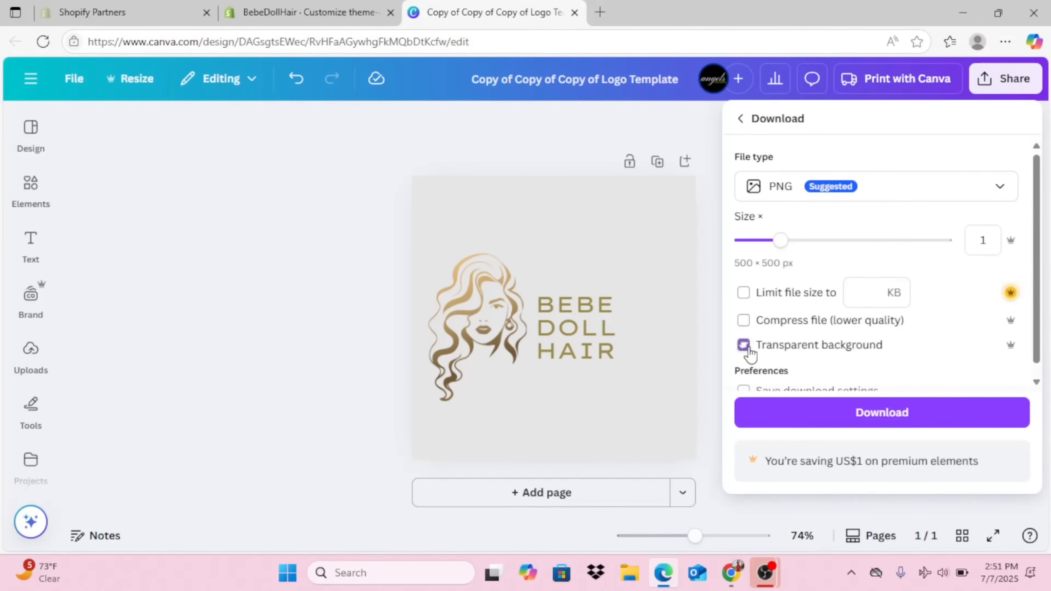
click(837, 414)
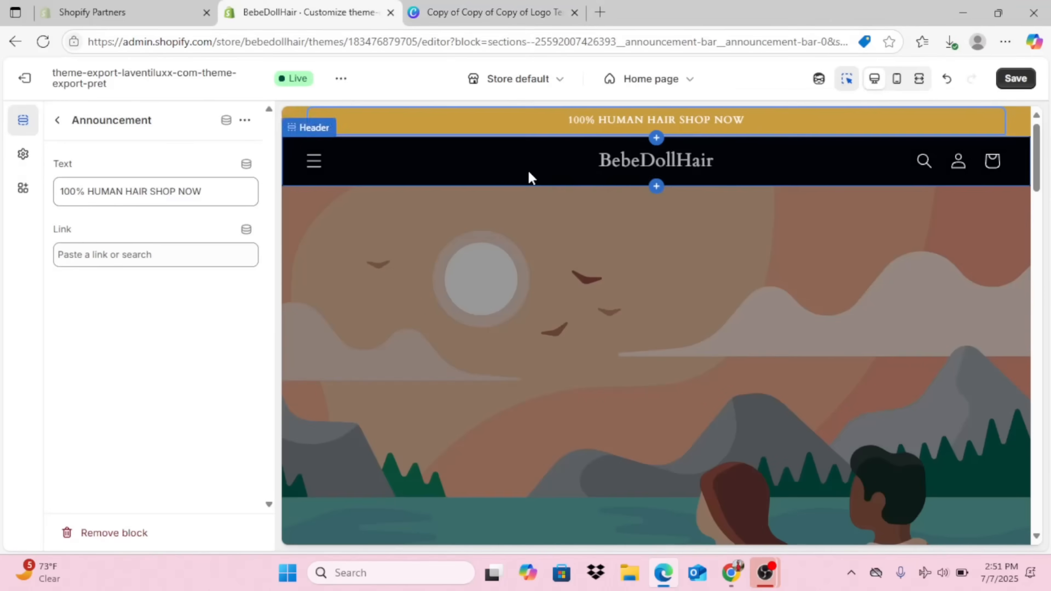
In the Shopify theme settings, upload the downloaded Bebe Doll Hair PNG and apply it as the store logo.
click(626, 169)
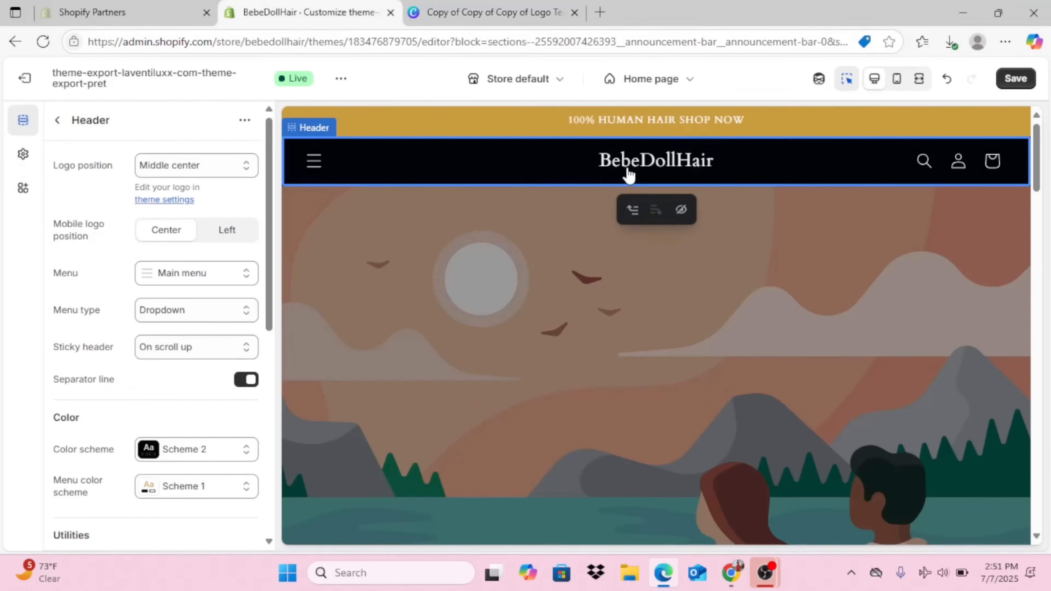
click(166, 200)
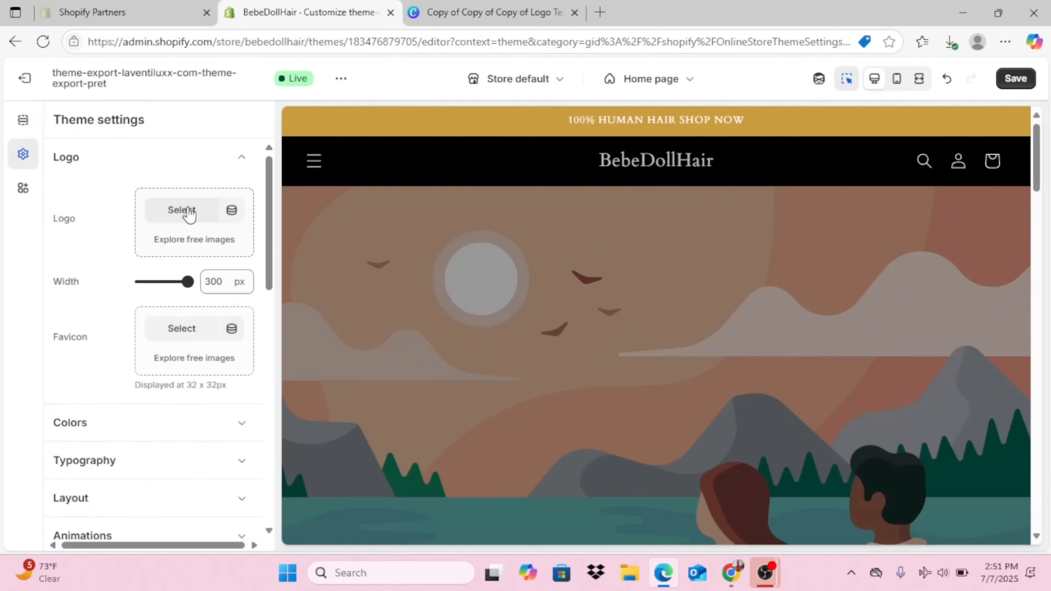
click(183, 210)
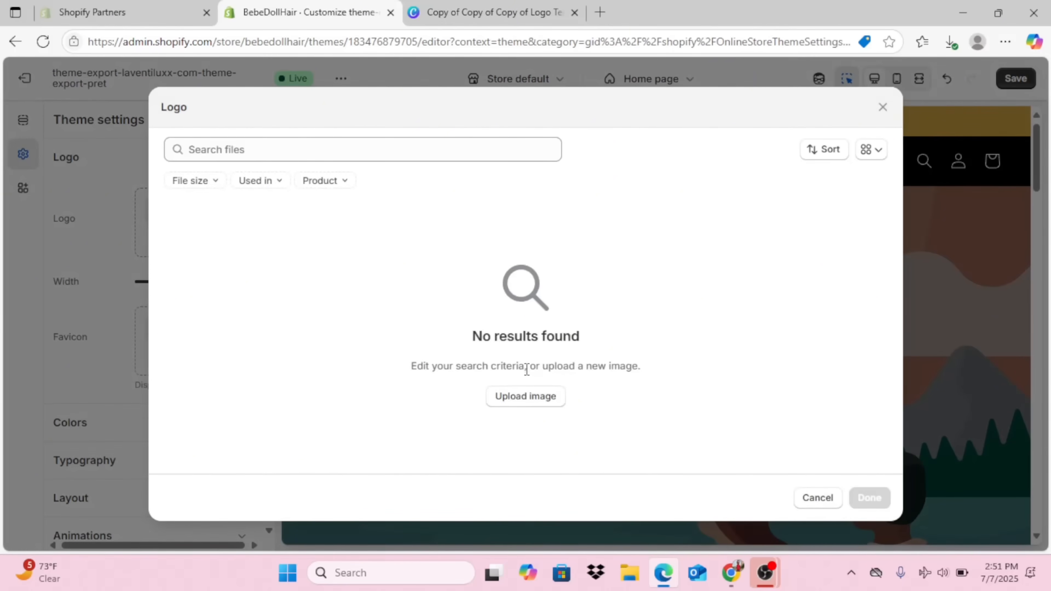
click(528, 397)
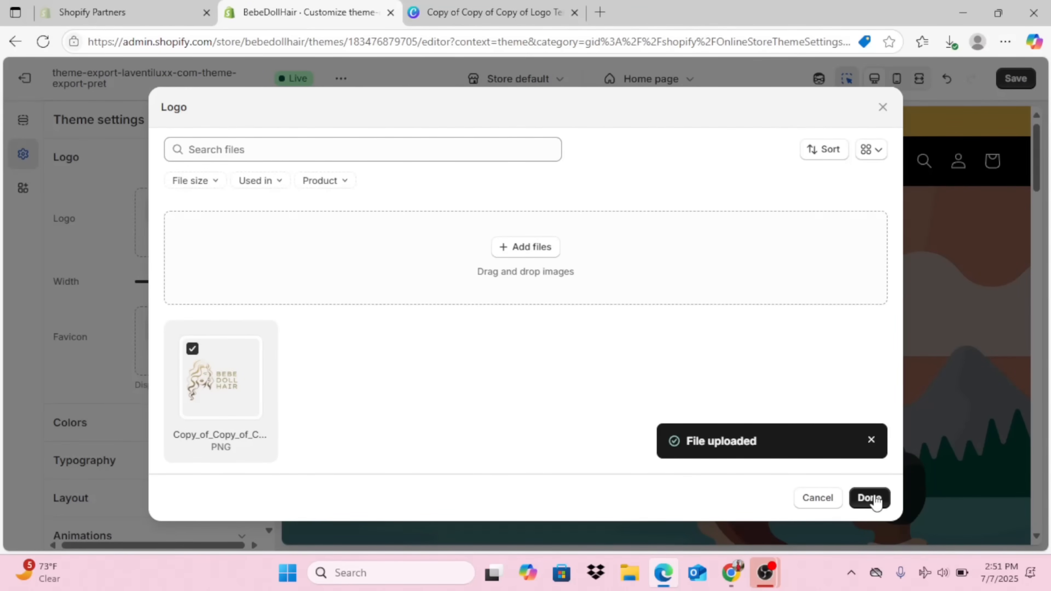
click(869, 498)
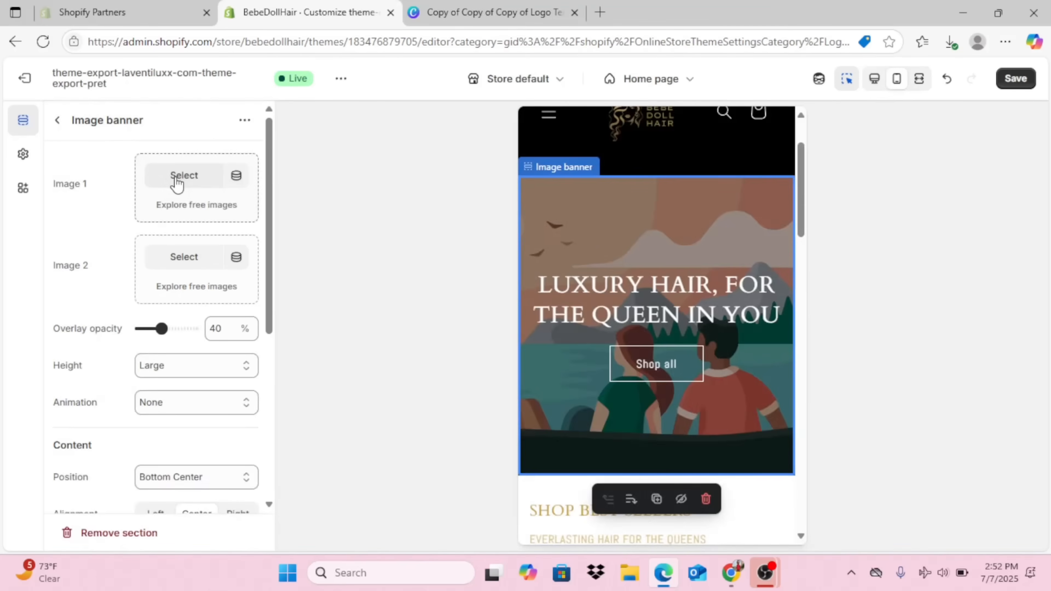
Upload the photo of two women in black (1_1.png) as Image 1 of the image banner.
click(176, 181)
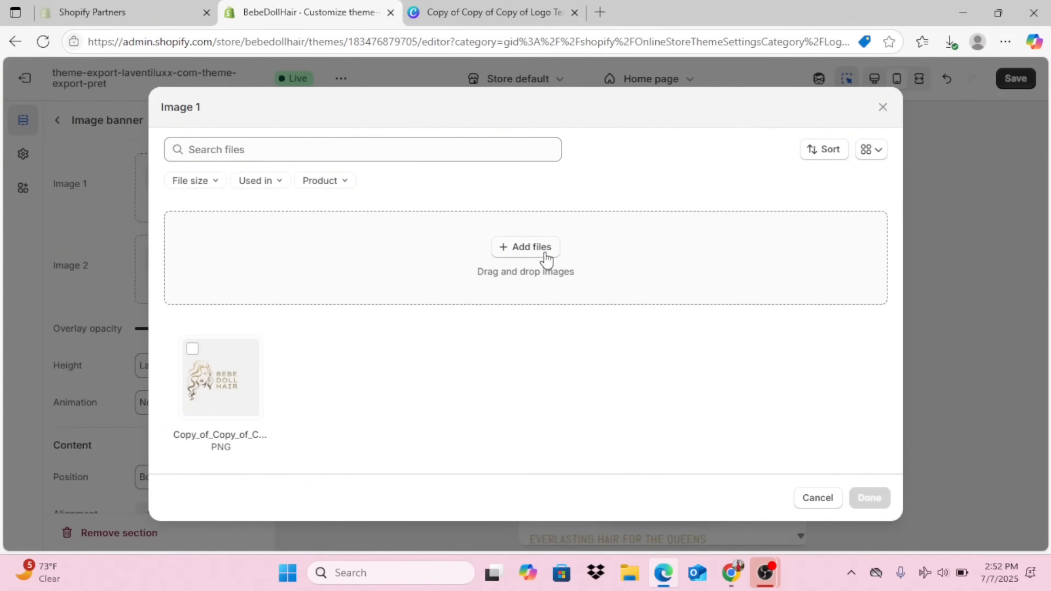
click(548, 256)
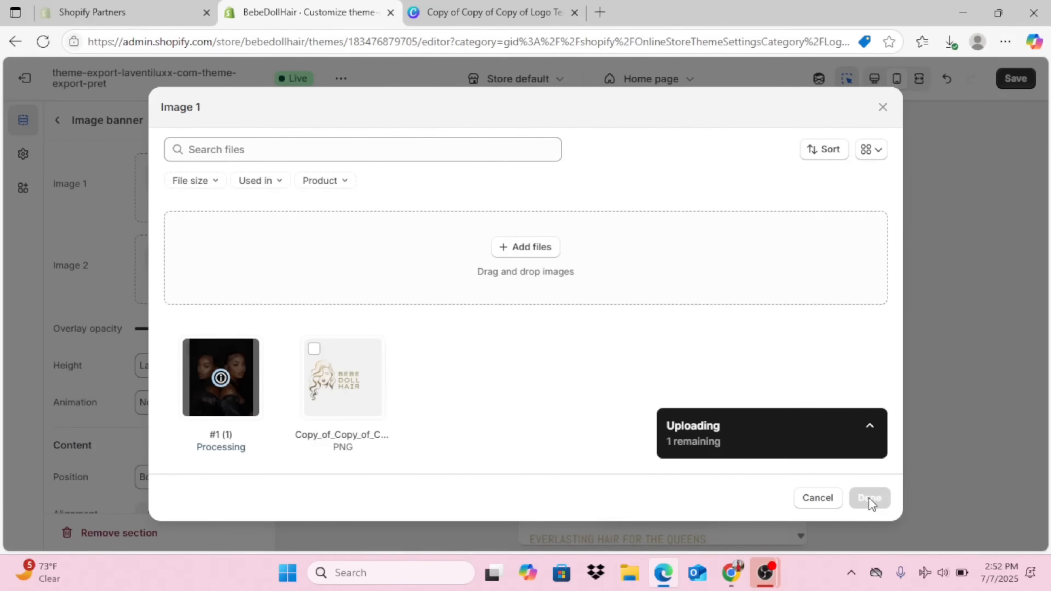
click(869, 497)
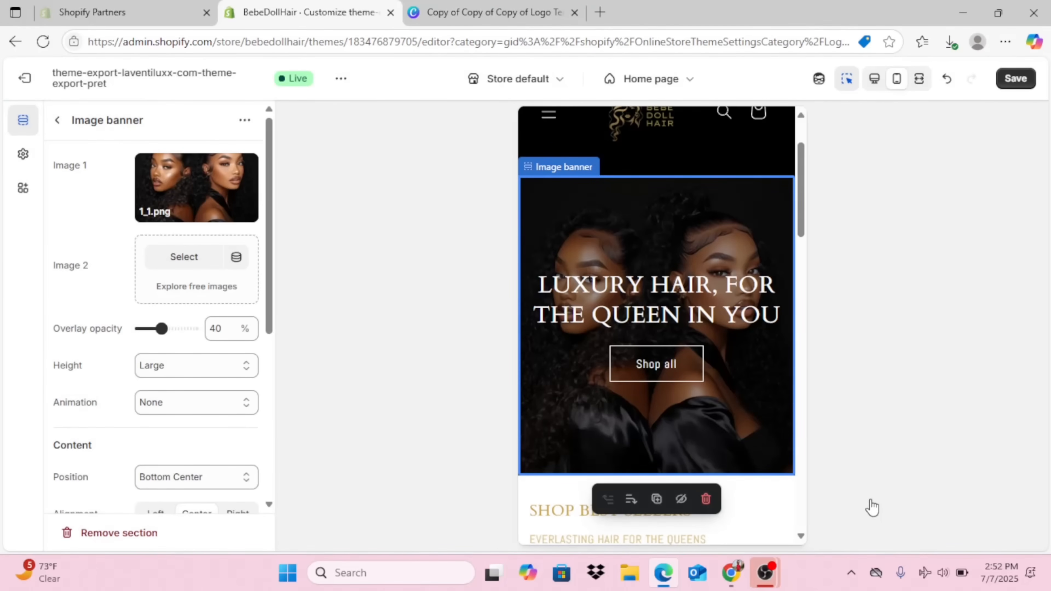
Upload 8.png, the woman with highlighted wavy hair, as the picture of the Image with text section.
drag(801, 227, 804, 442)
click(740, 399)
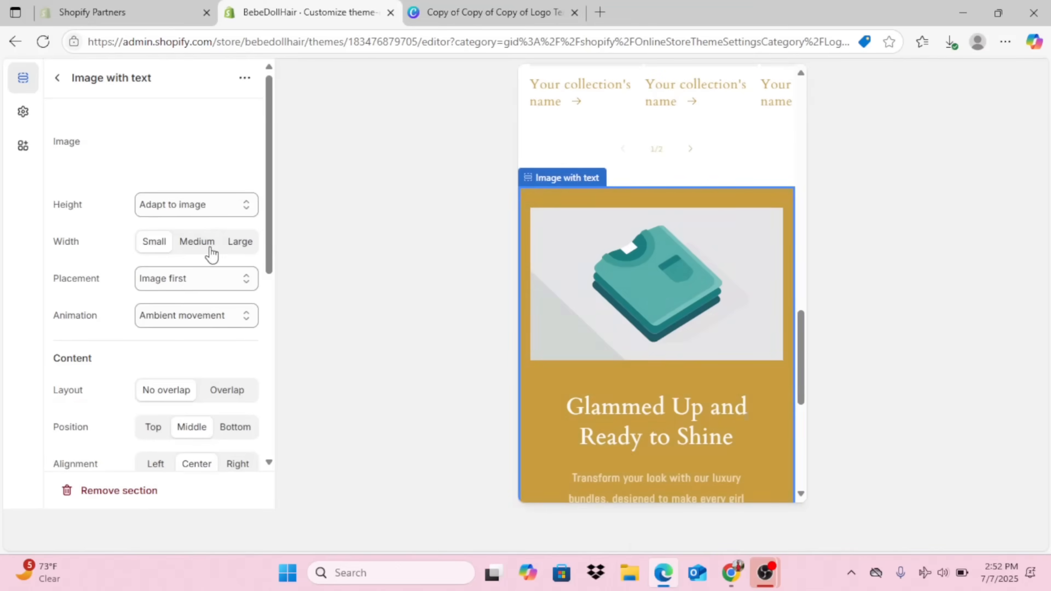
click(184, 133)
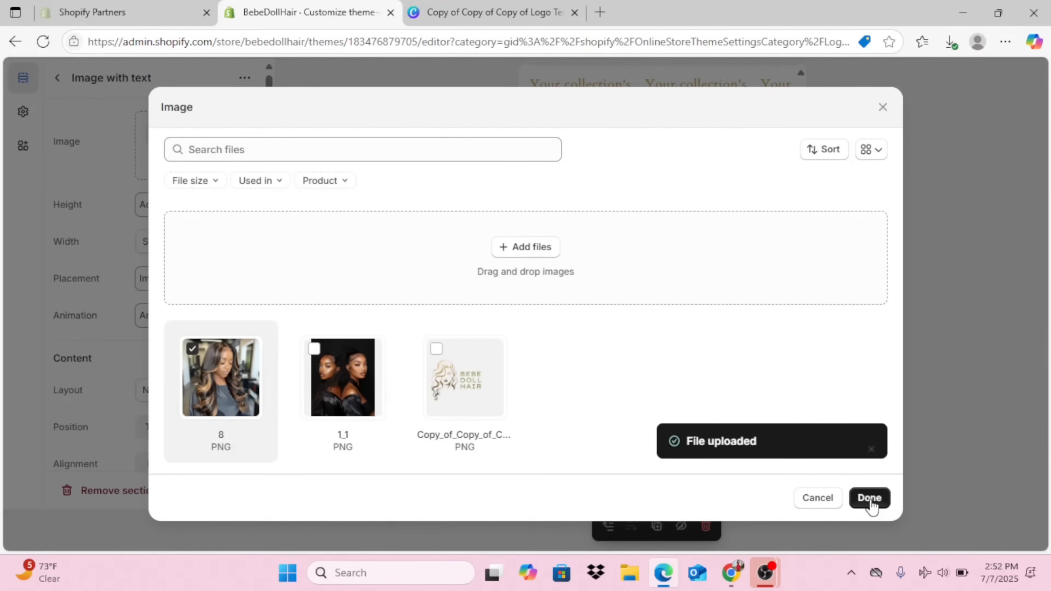
click(871, 502)
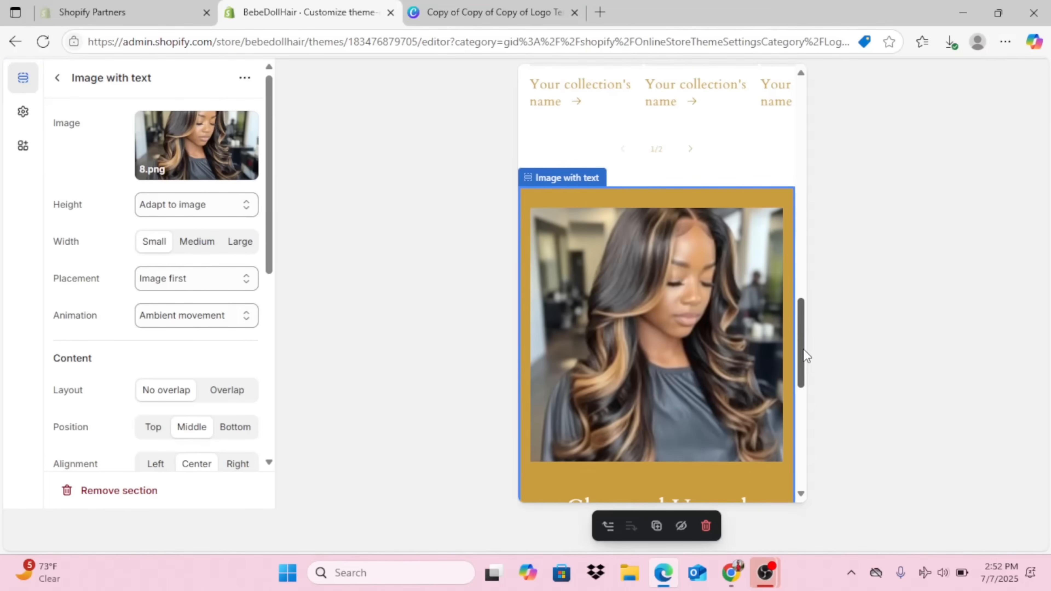
Review the rest of the home page preview and save the theme changes.
scroll(805, 379, down, 1)
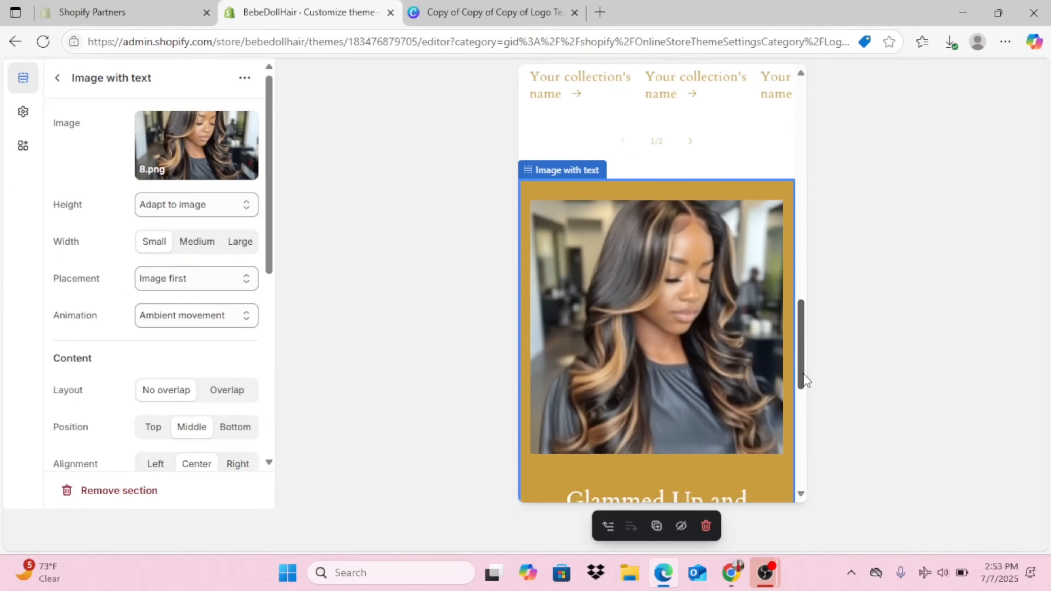
drag(805, 379, 798, 538)
click(1015, 78)
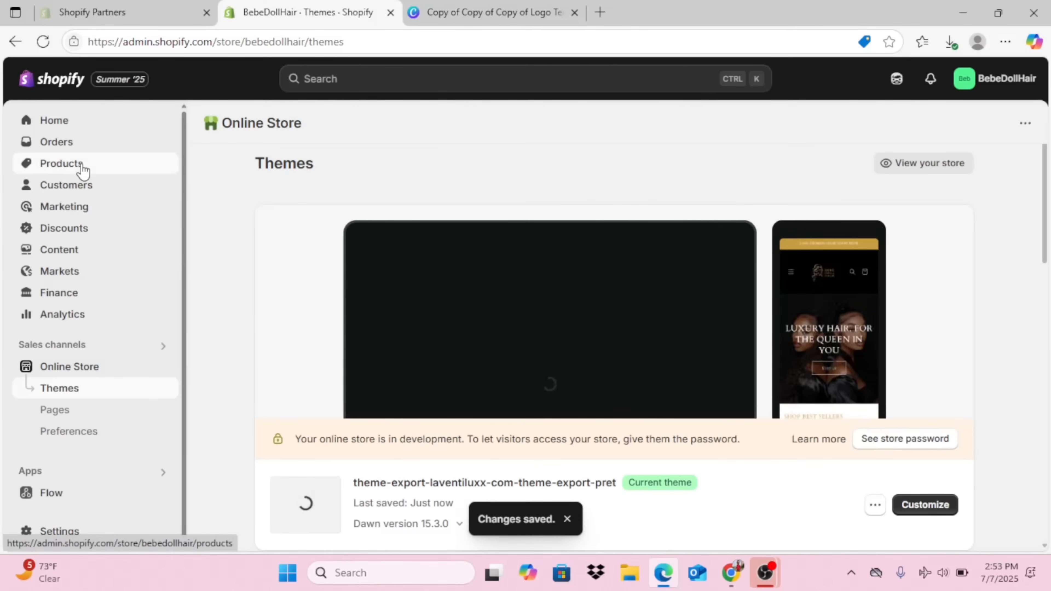
Start a new collection in the store's products area and title it "Wigs".
click(82, 164)
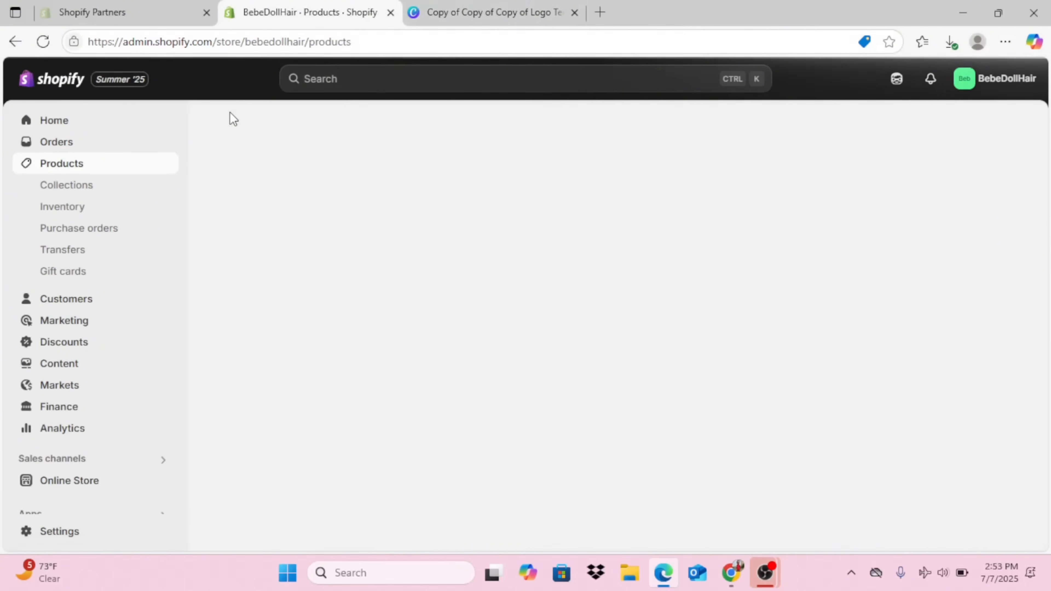
click(87, 188)
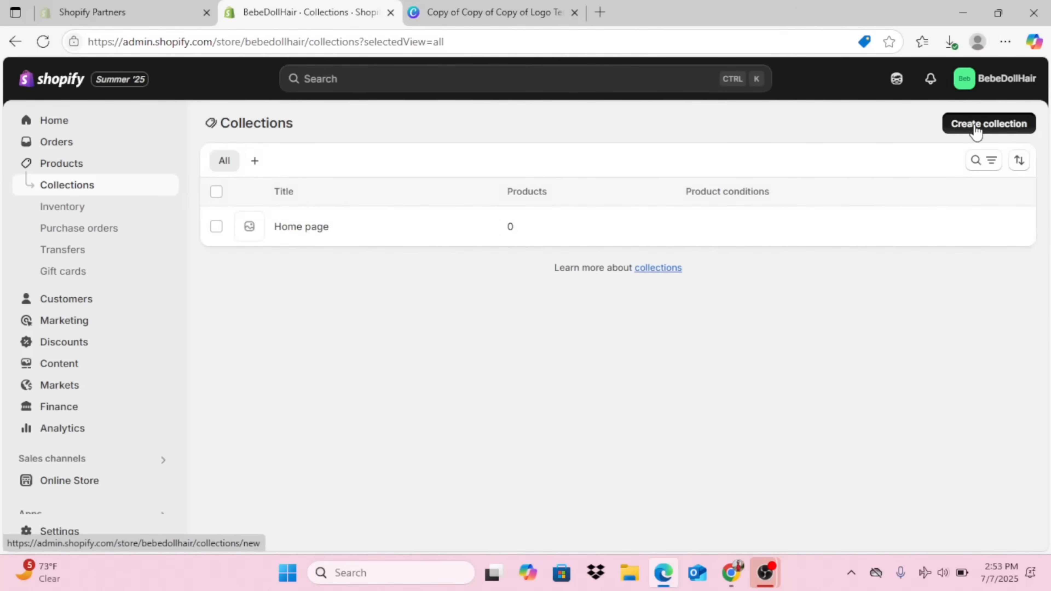
click(978, 126)
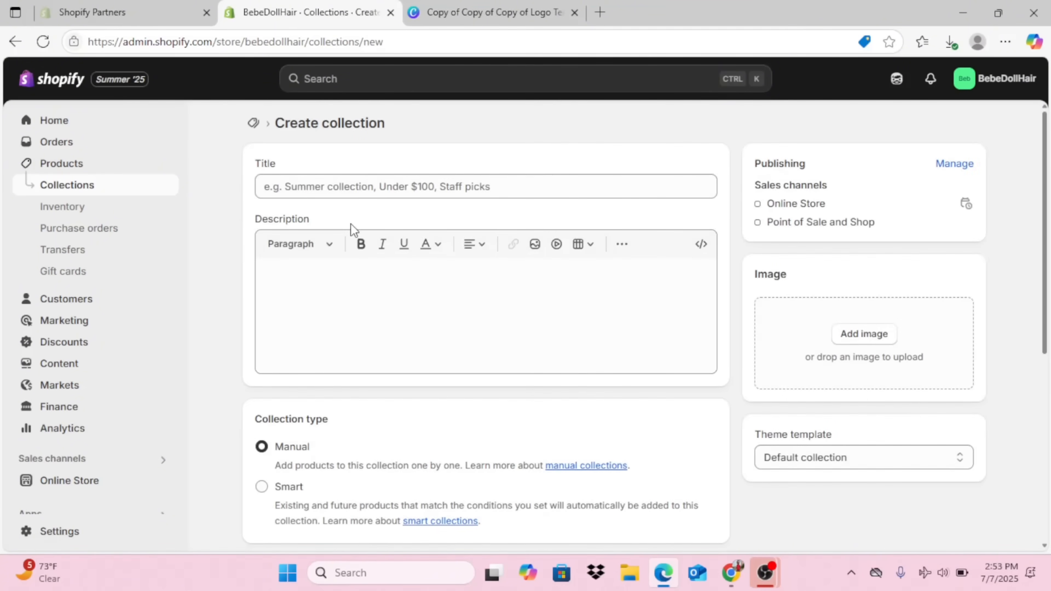
click(377, 188)
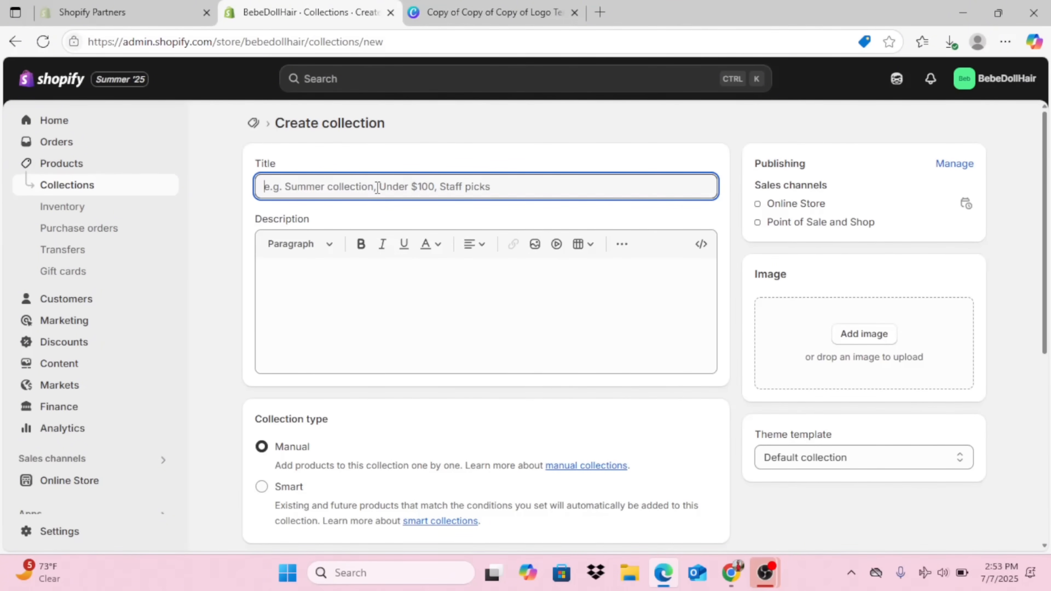
text(Wigs)
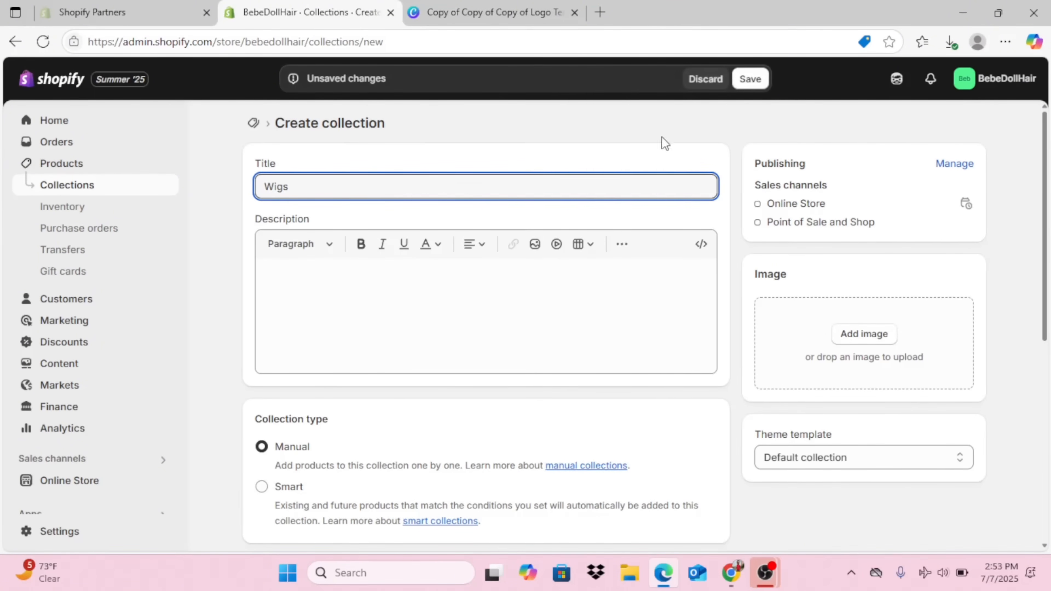
Upload the picture of the long straight wig as the Wigs collection's image and save the collection.
click(869, 333)
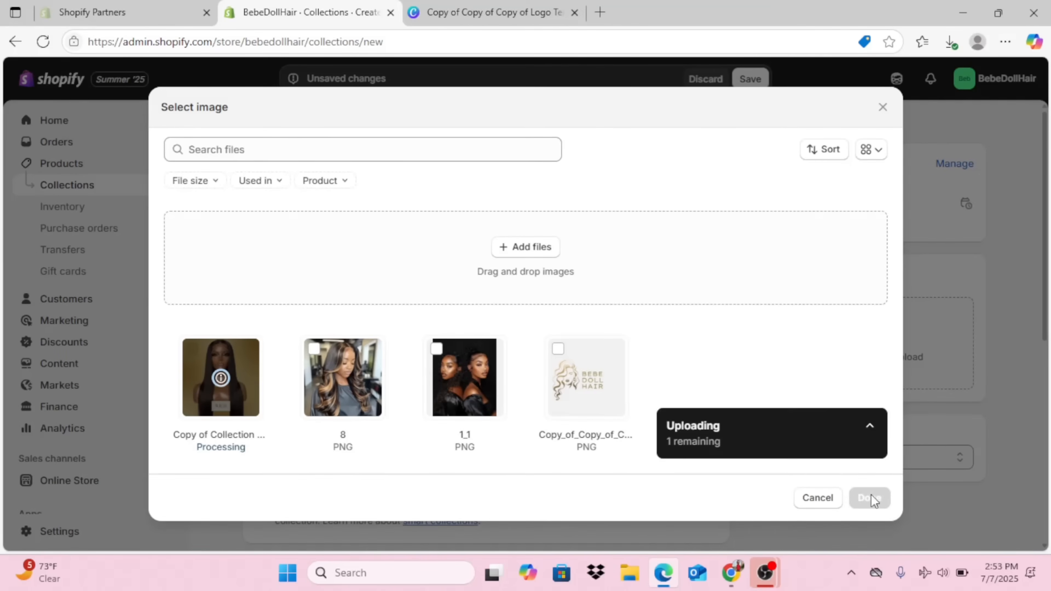
click(871, 497)
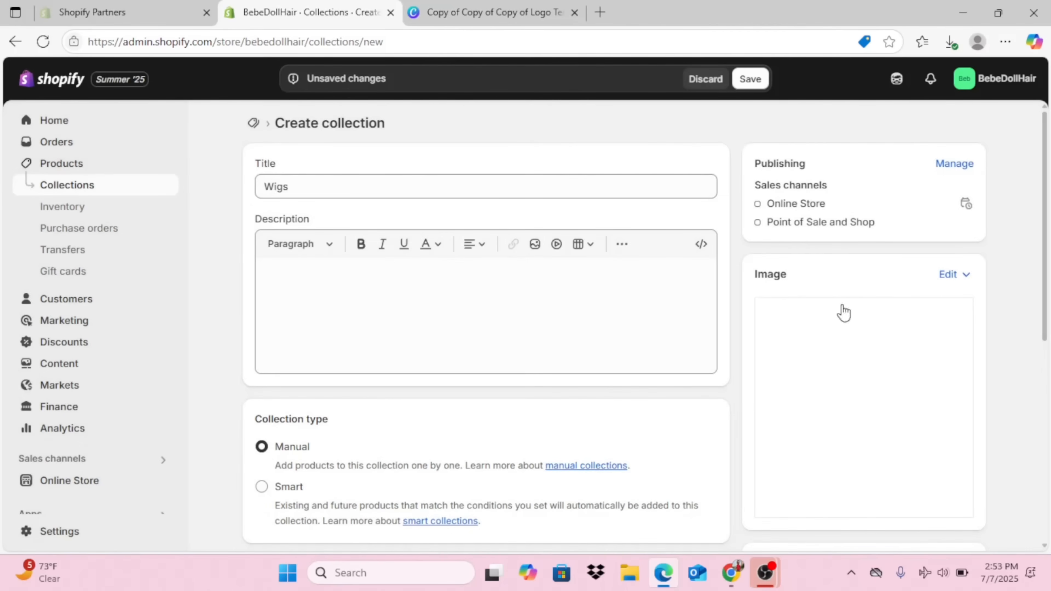
click(750, 80)
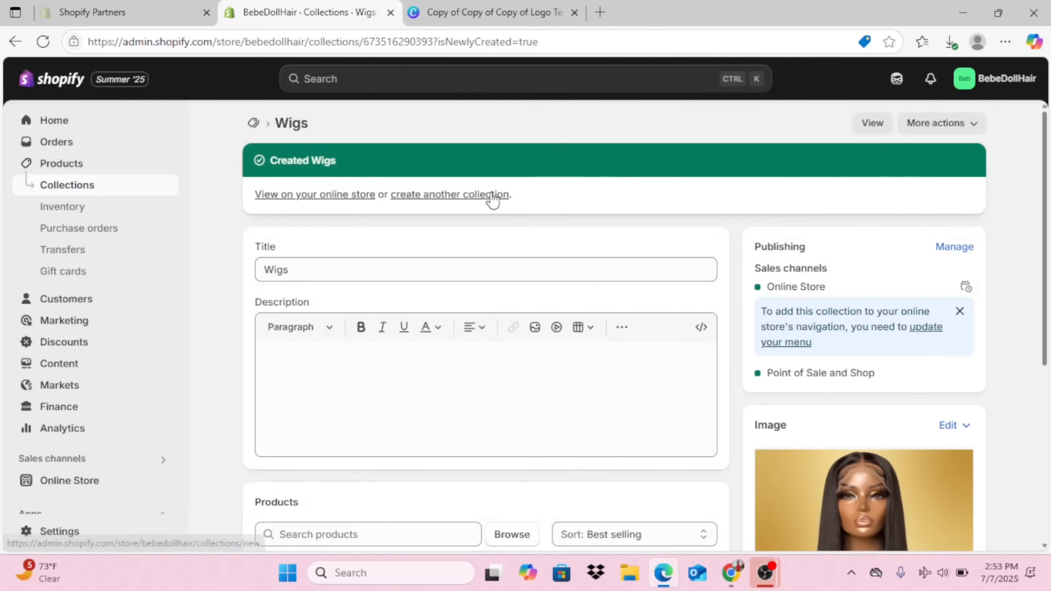
Create another collection titled "Bundles", give it the hair bundles picture as its image, and save it.
click(490, 198)
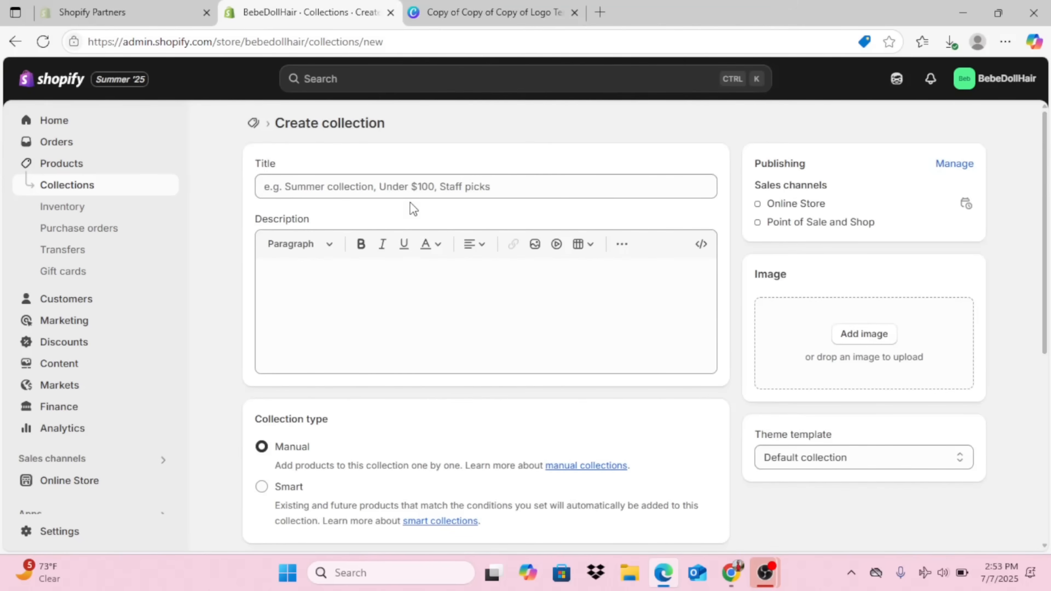
click(401, 182)
text(Bundles)
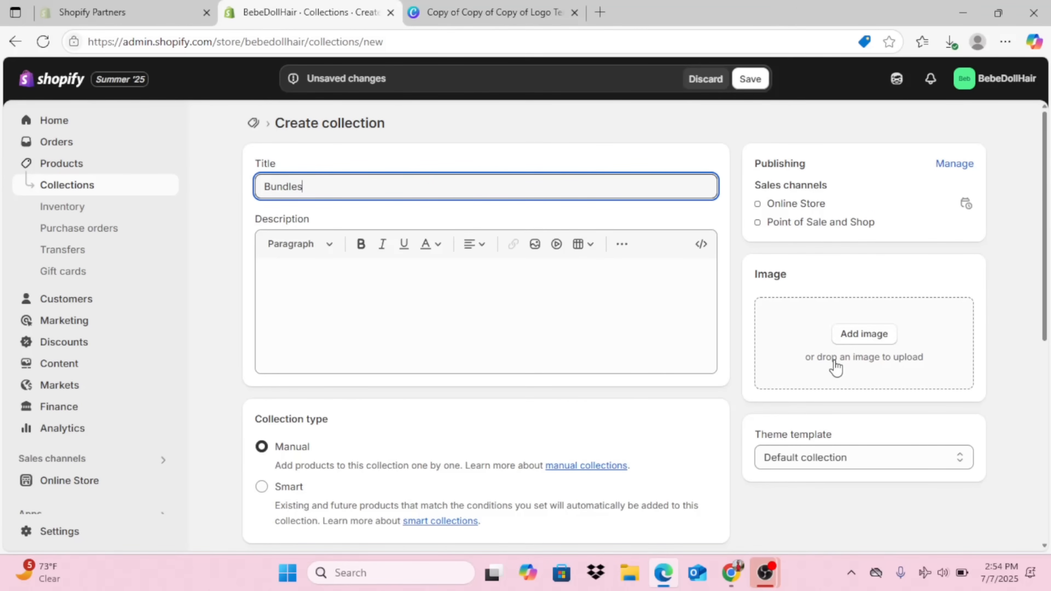
click(855, 340)
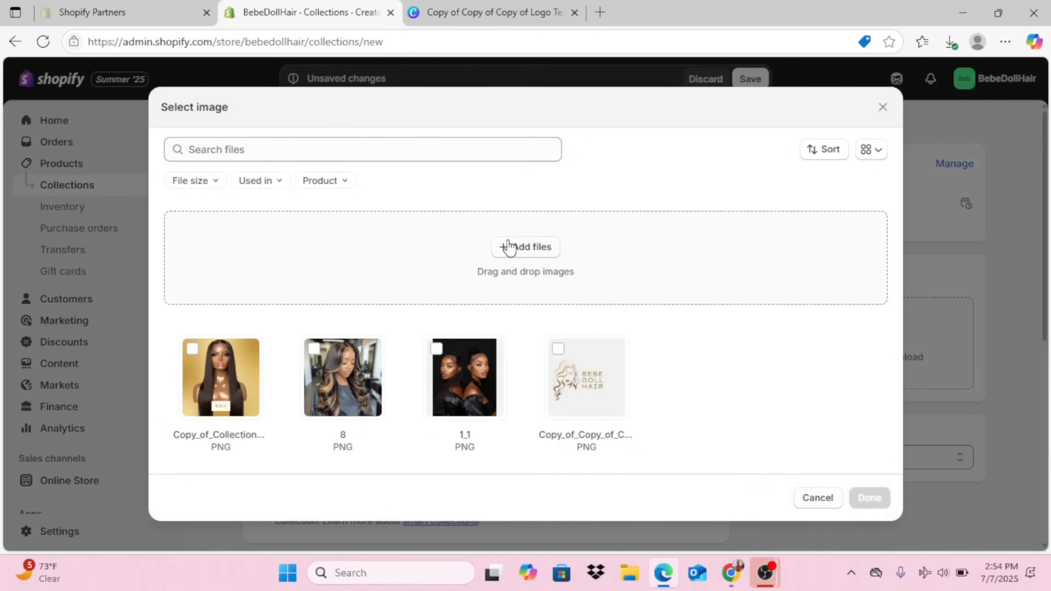
click(869, 499)
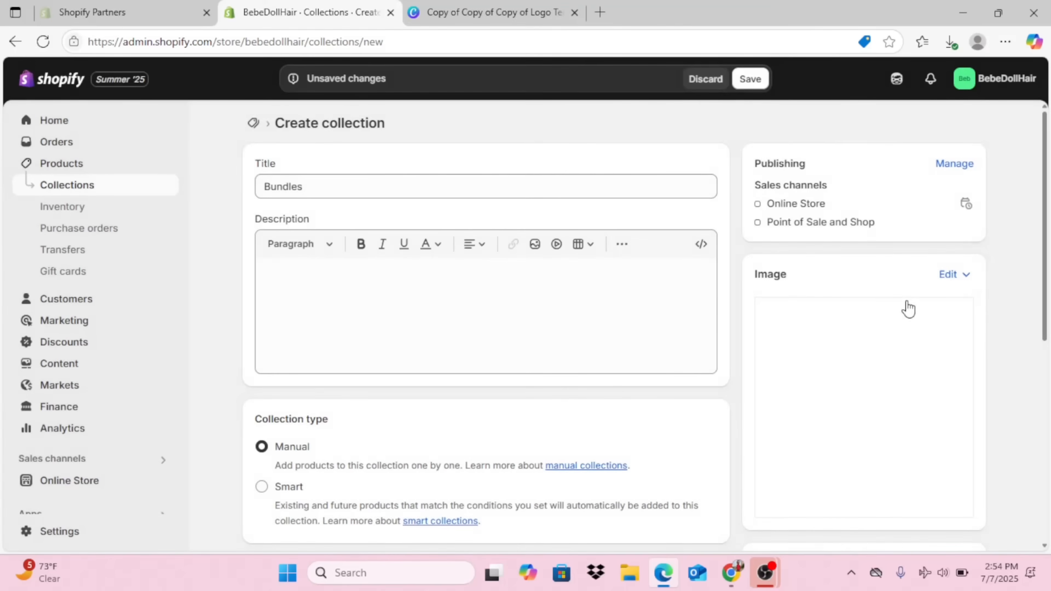
click(752, 80)
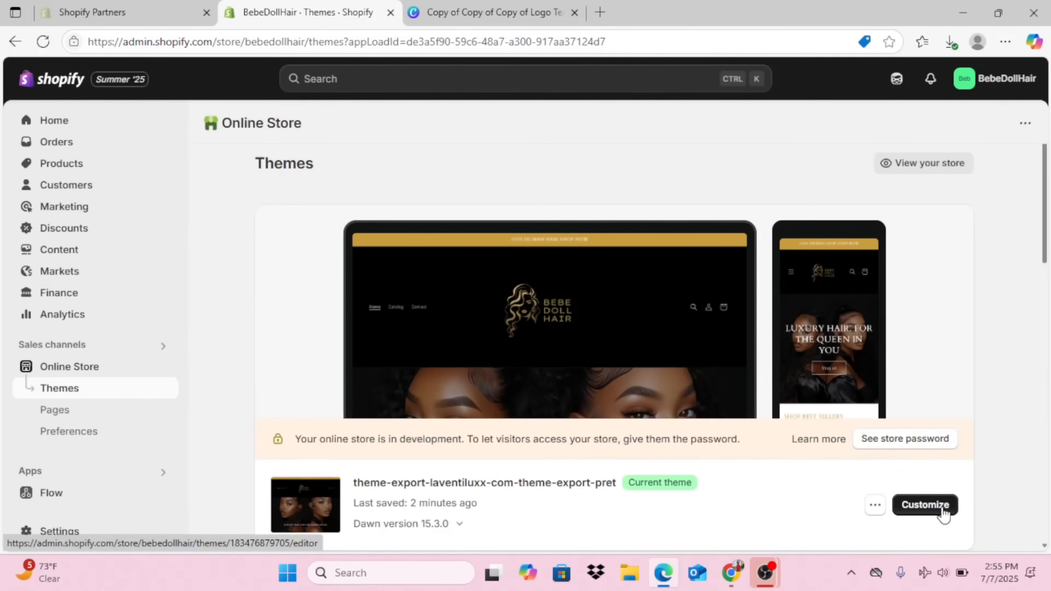
Open the current theme for customizing and replace straight-hair with the Wigs collection in the home page's Collection list.
click(925, 505)
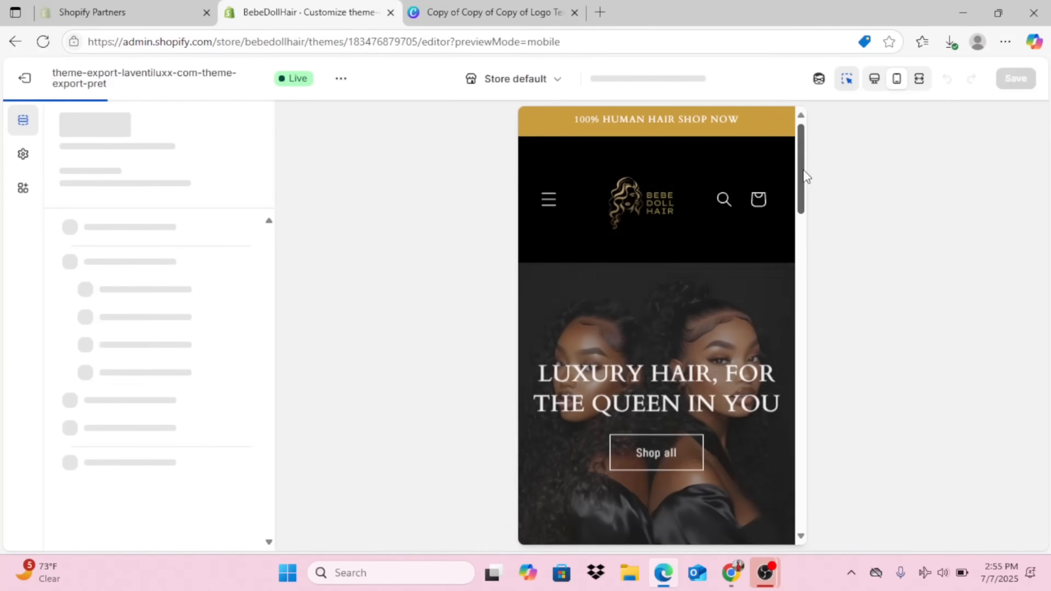
scroll(804, 178, down, 6)
scroll(796, 251, down, 10)
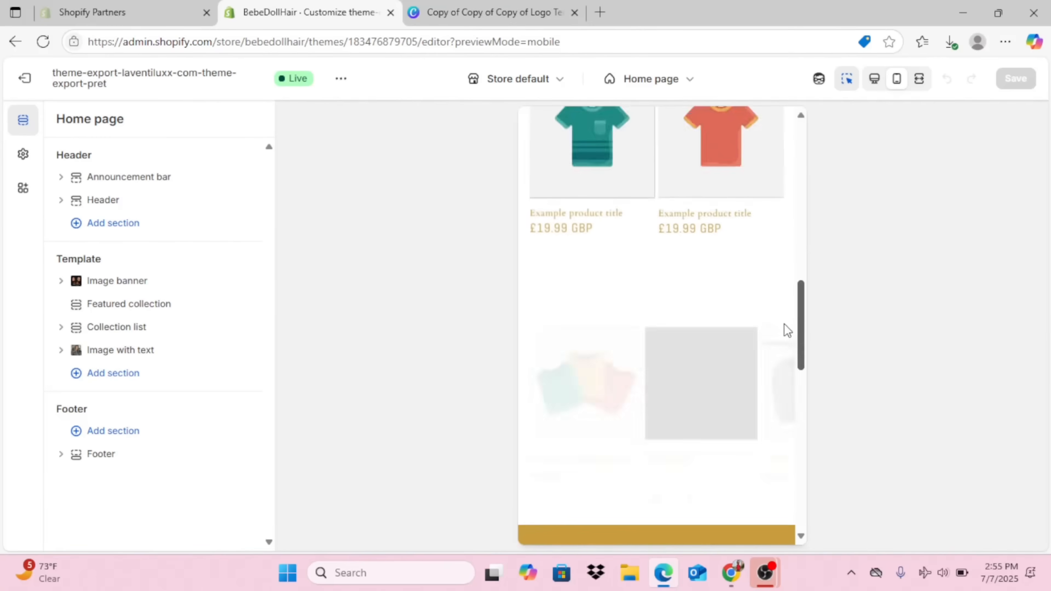
click(644, 263)
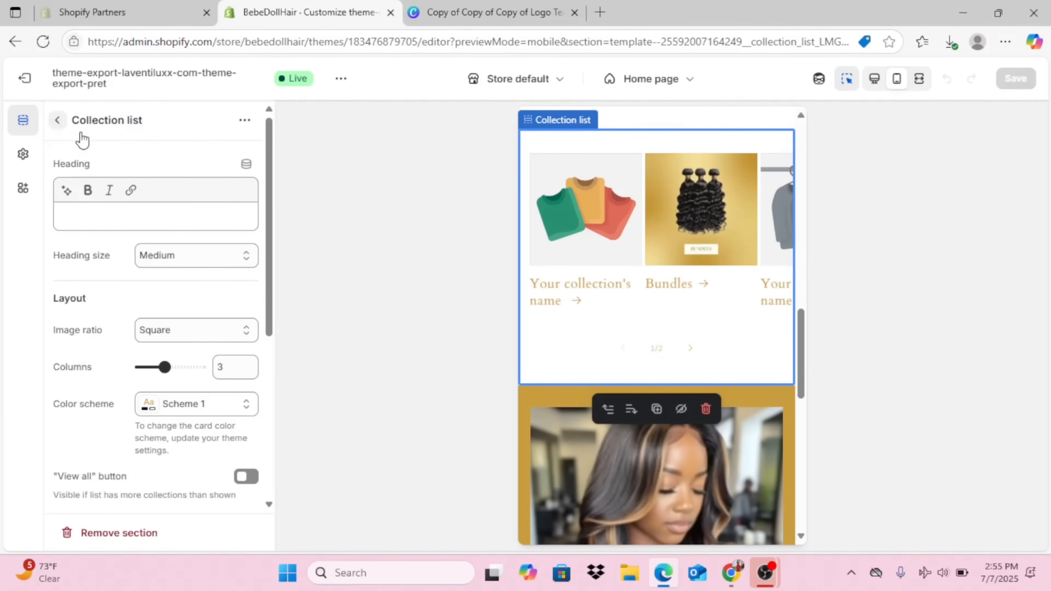
drag(804, 361, 806, 324)
click(58, 121)
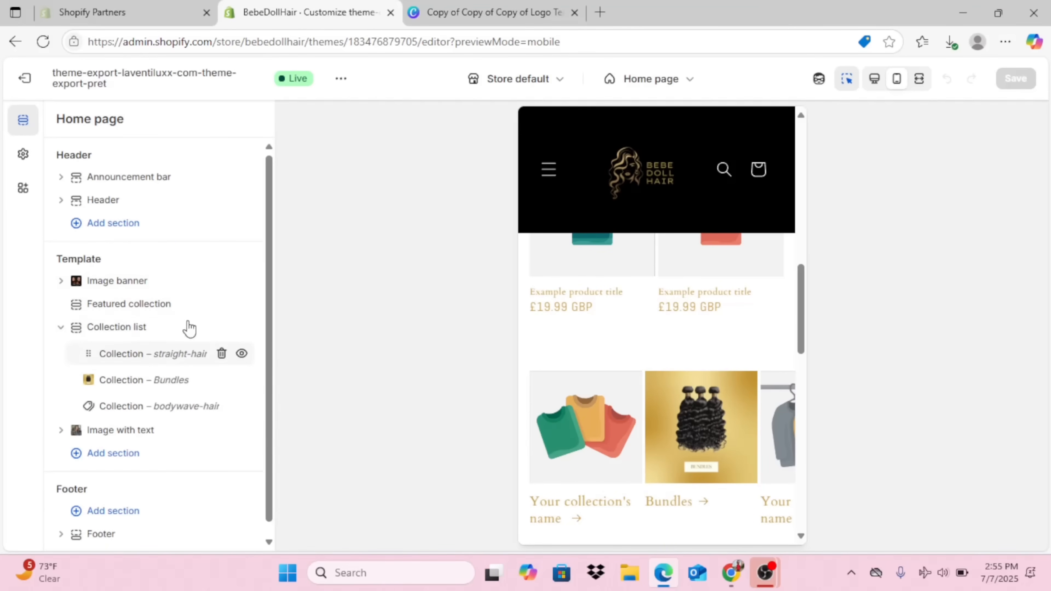
click(157, 354)
click(197, 168)
click(193, 212)
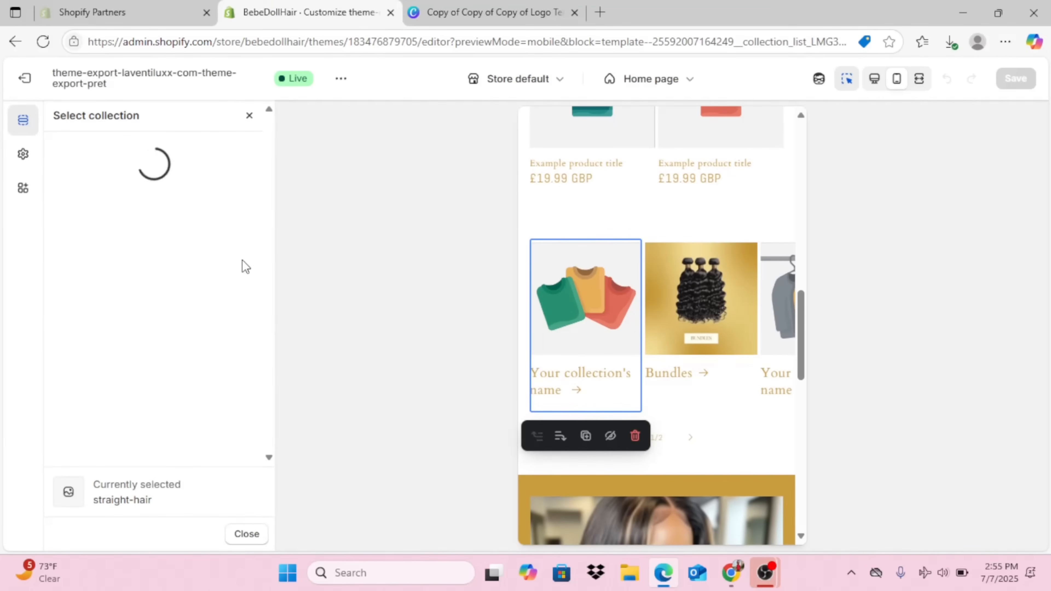
click(200, 383)
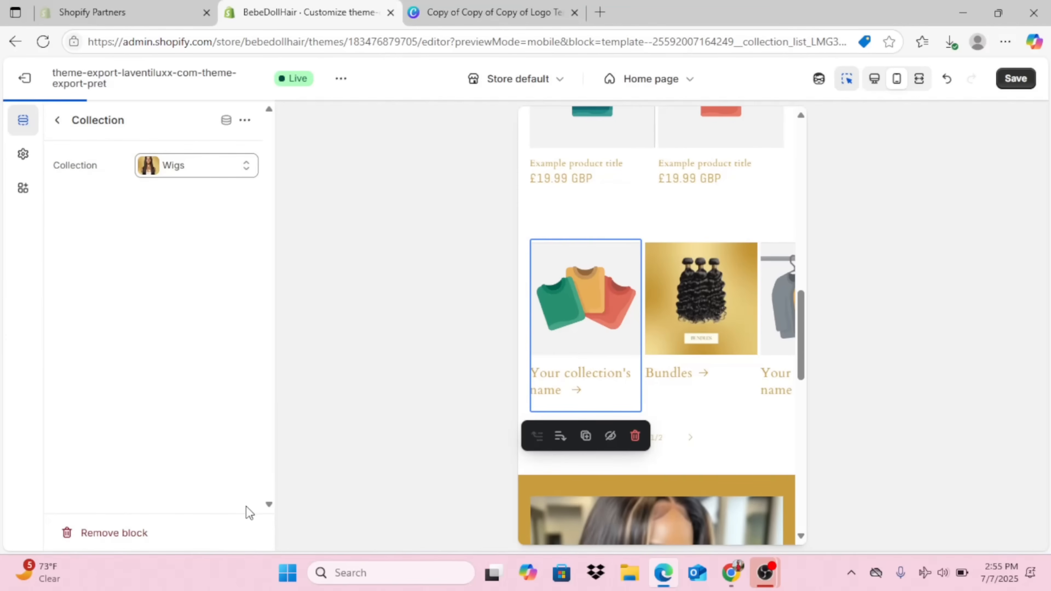
click(58, 121)
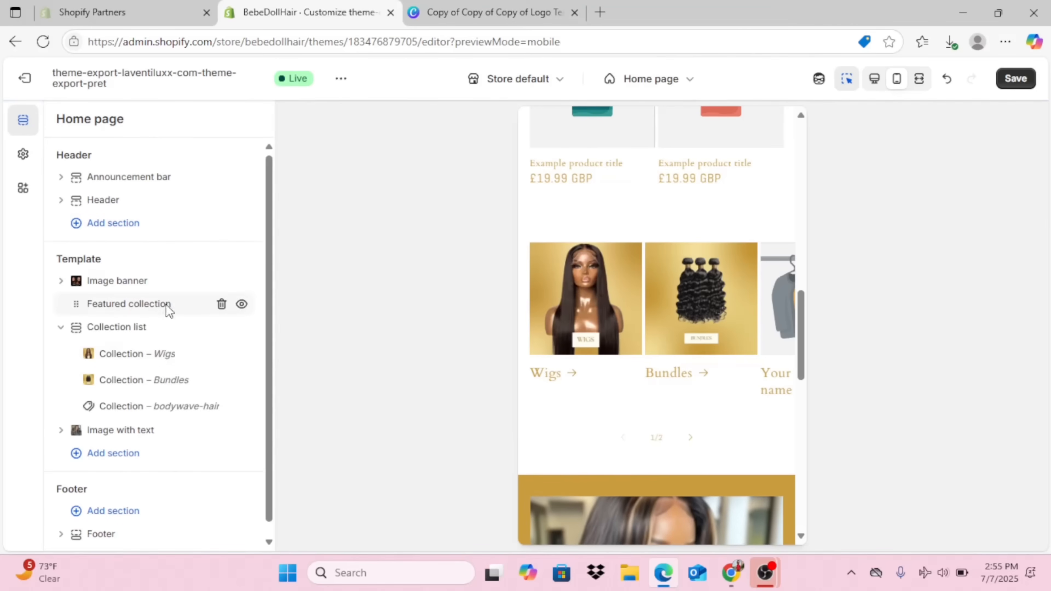
Replace bodywave-hair with the Closures collection in the home page's Collection list.
mouse_move(168, 421)
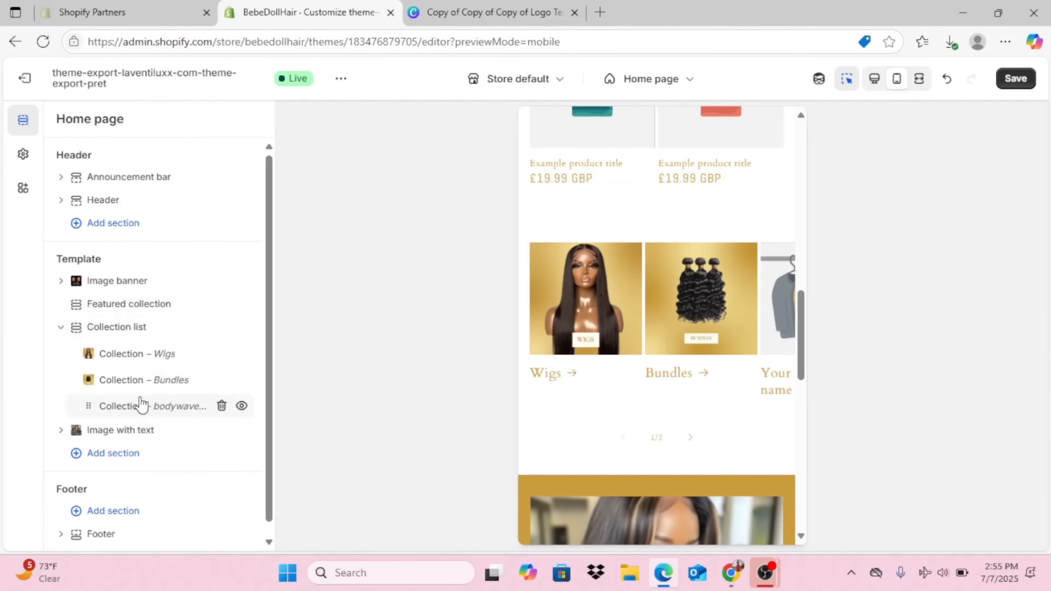
click(141, 404)
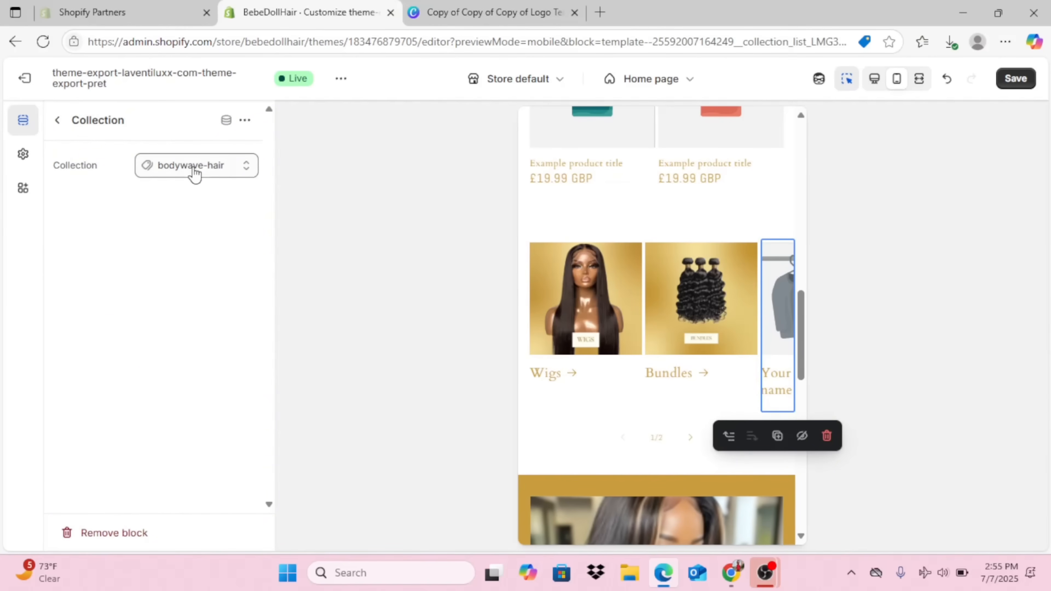
click(195, 169)
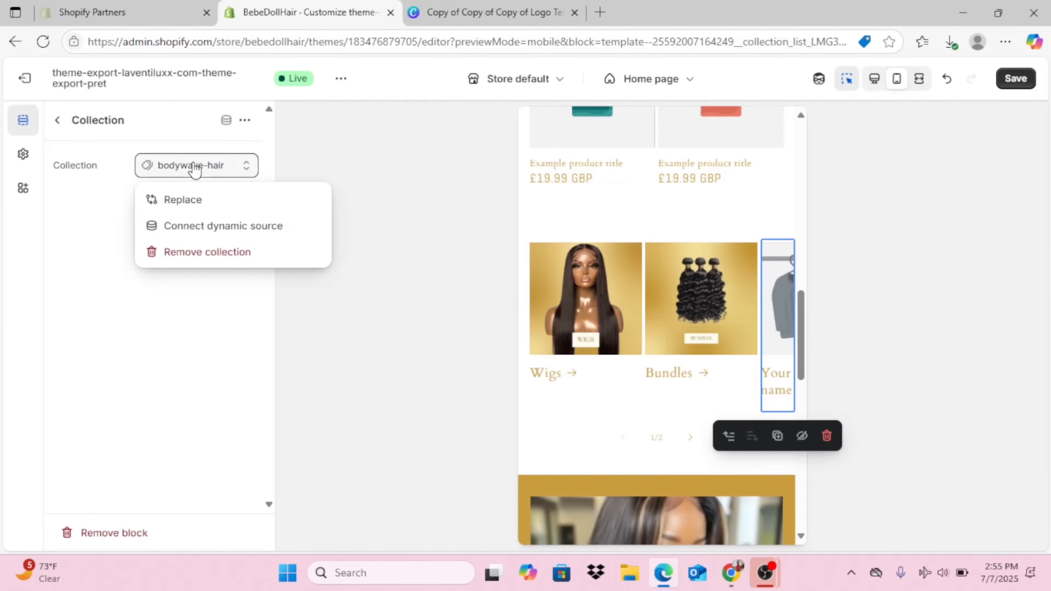
click(187, 202)
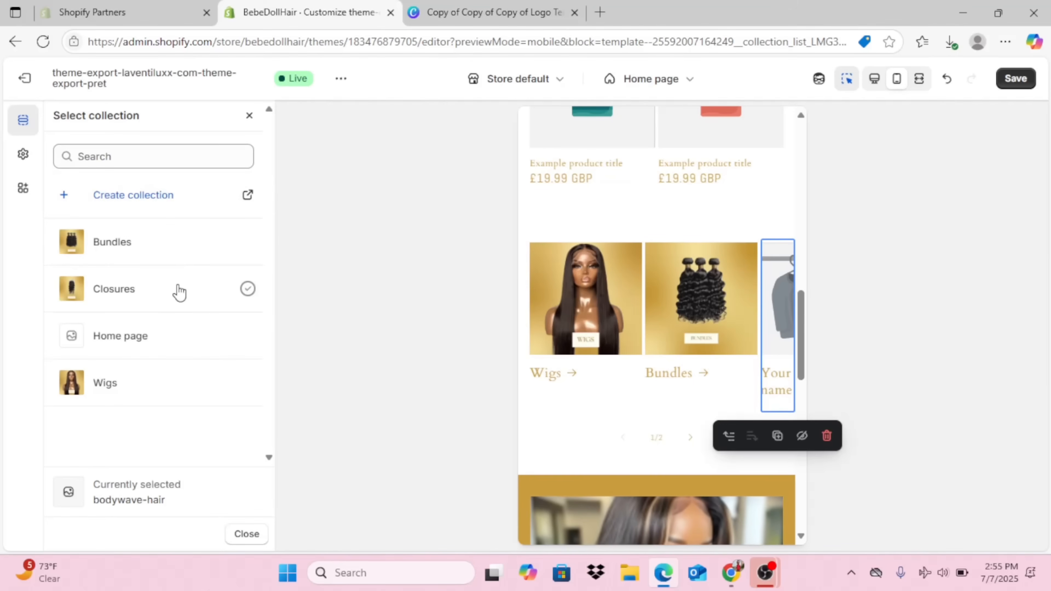
click(179, 292)
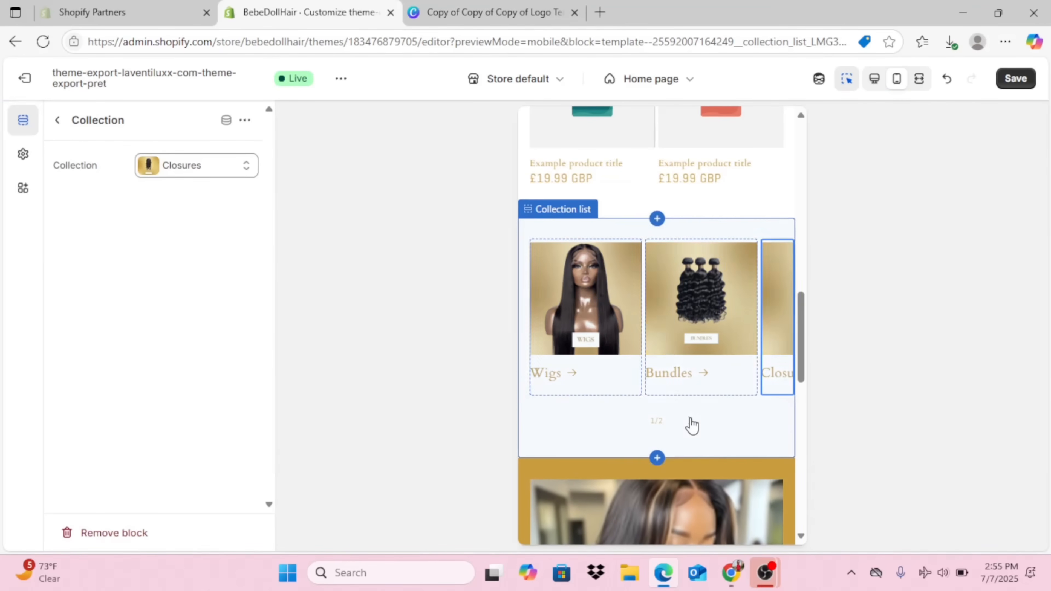
Check the updated Collection list in the mobile preview, save the theme changes and exit the theme editor.
click(690, 421)
drag(803, 359, 815, 183)
click(1024, 80)
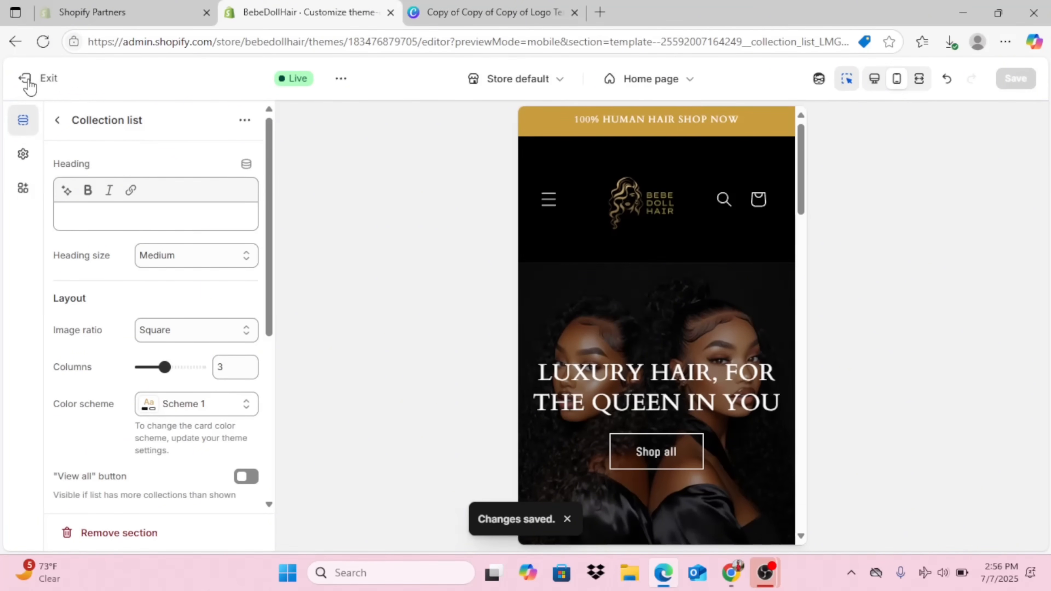
click(27, 82)
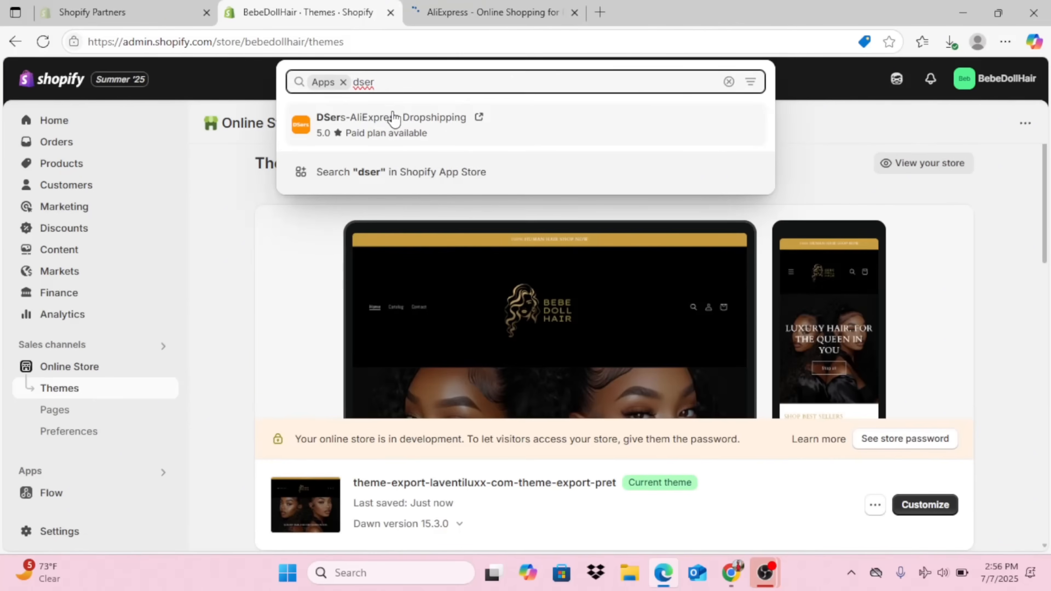
Install the DSers-AliExpress Dropshipping app, register a DSers account with the owner's e-mail, and authorize it for Shopify.
click(391, 133)
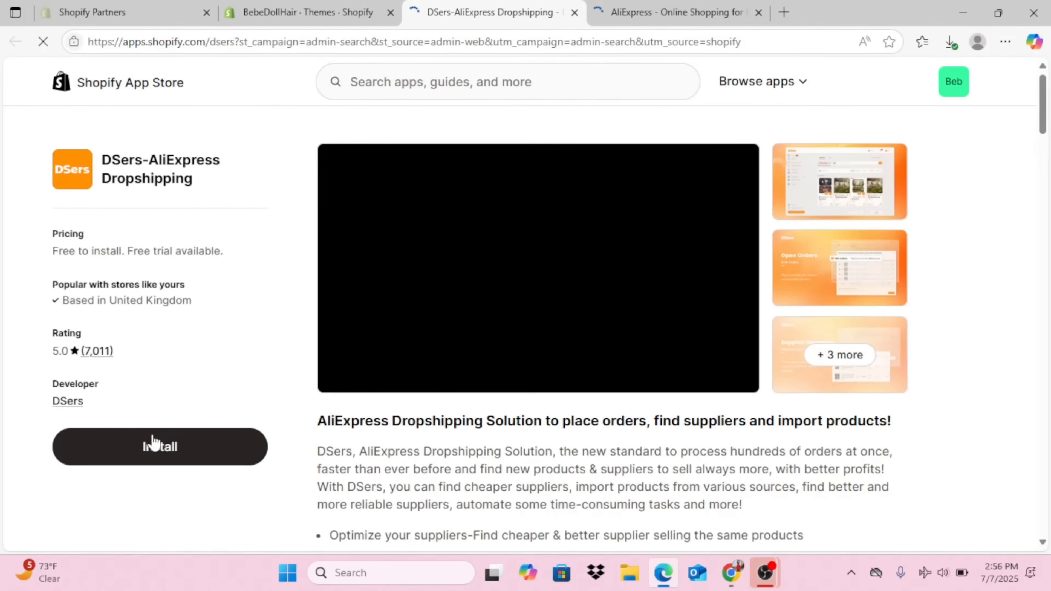
click(154, 445)
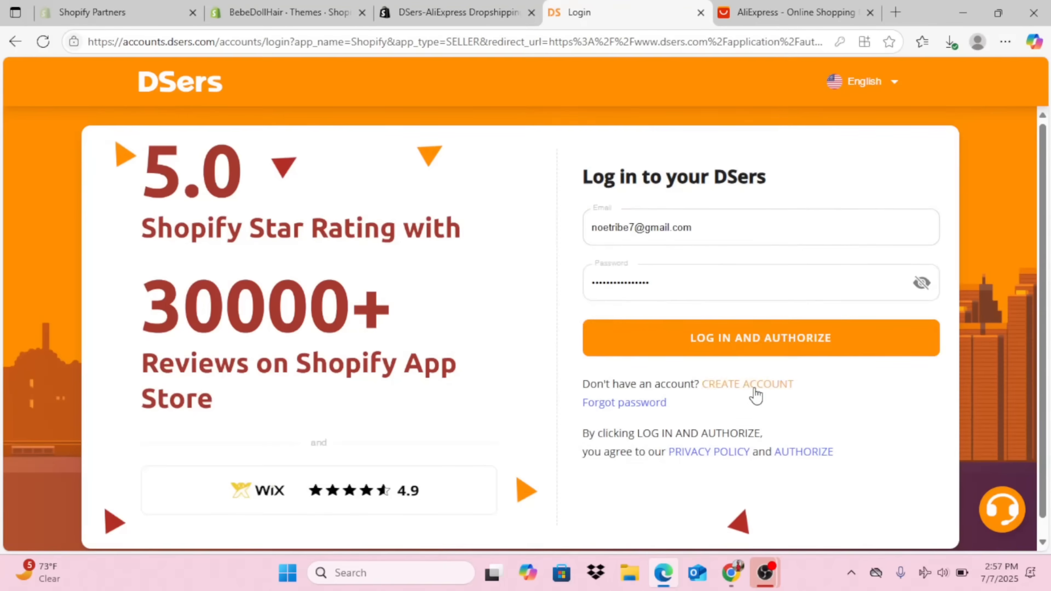
click(751, 387)
click(665, 240)
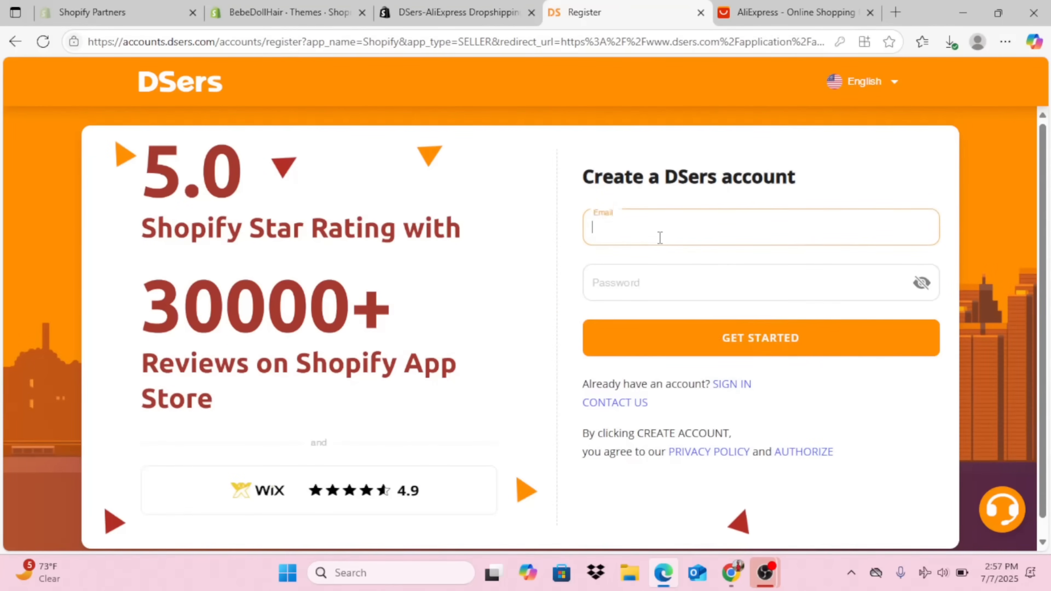
text(terrih)
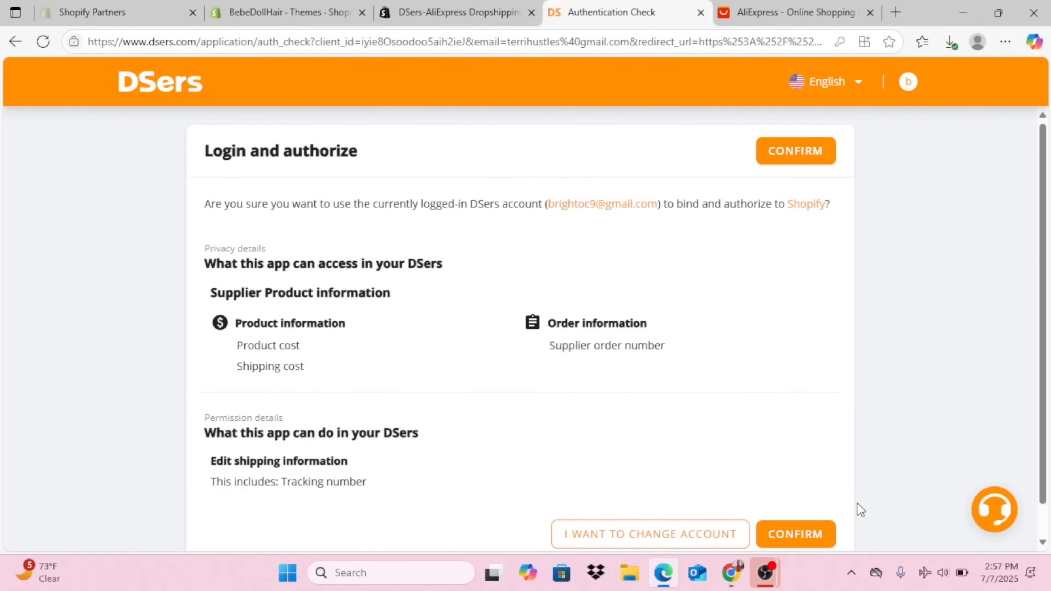
click(798, 535)
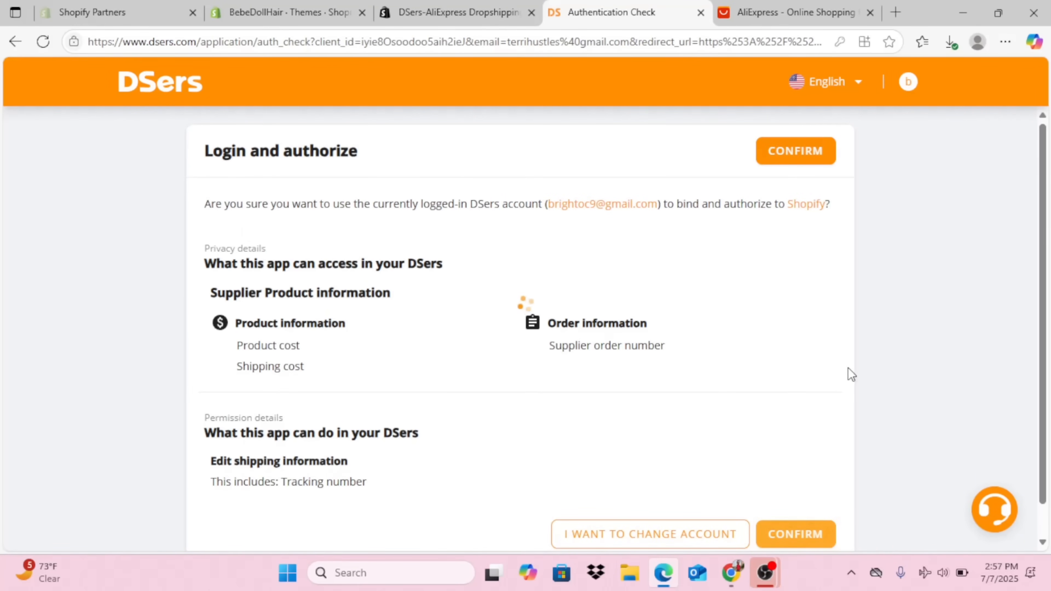
Choose the free Basic plan in DSers and start linking AliExpress as supplier by logging in with an existing account.
click(807, 13)
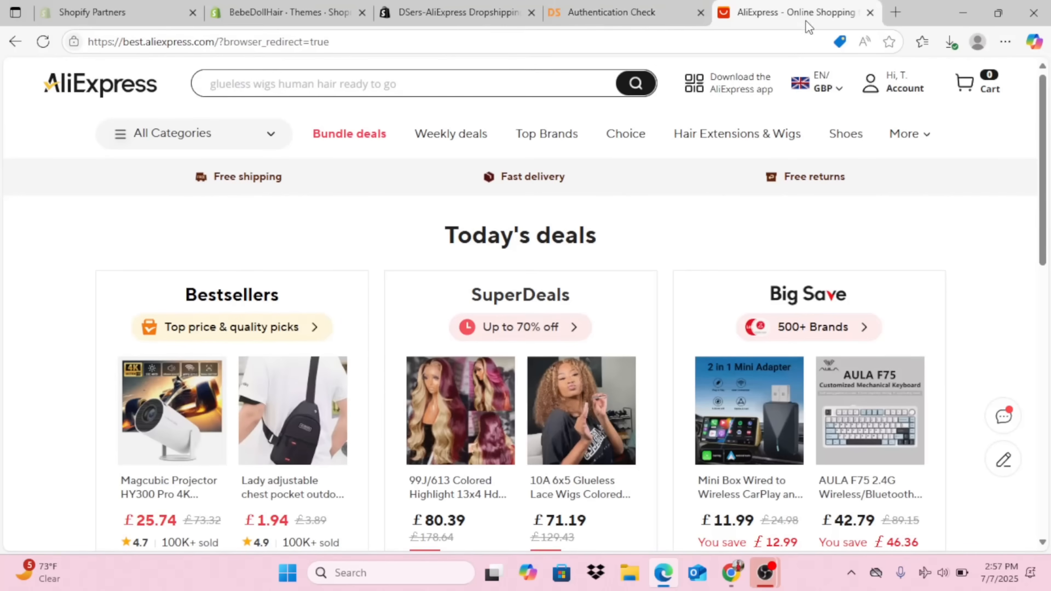
click(638, 13)
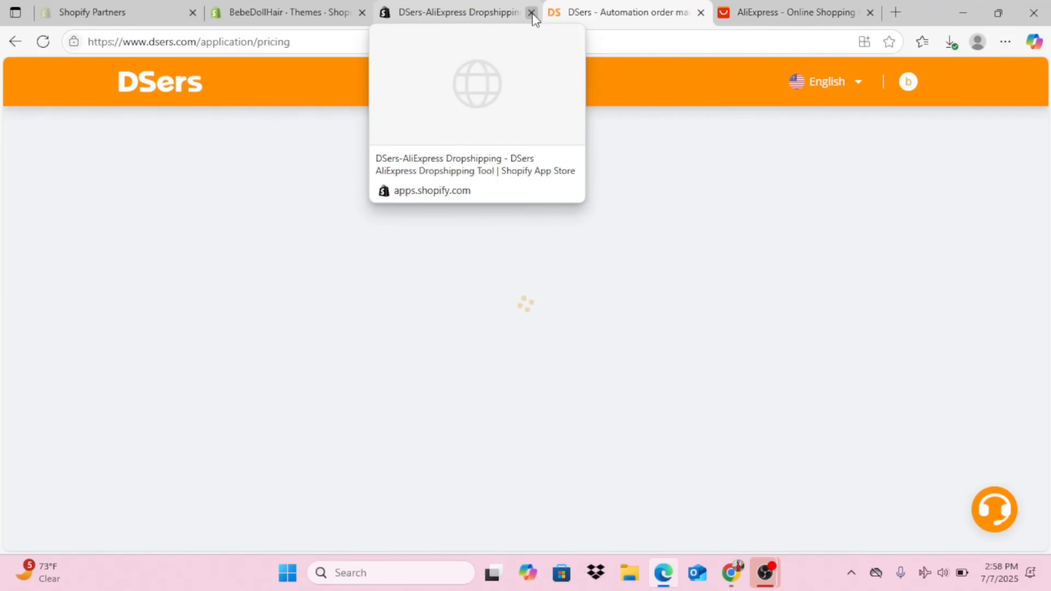
click(532, 13)
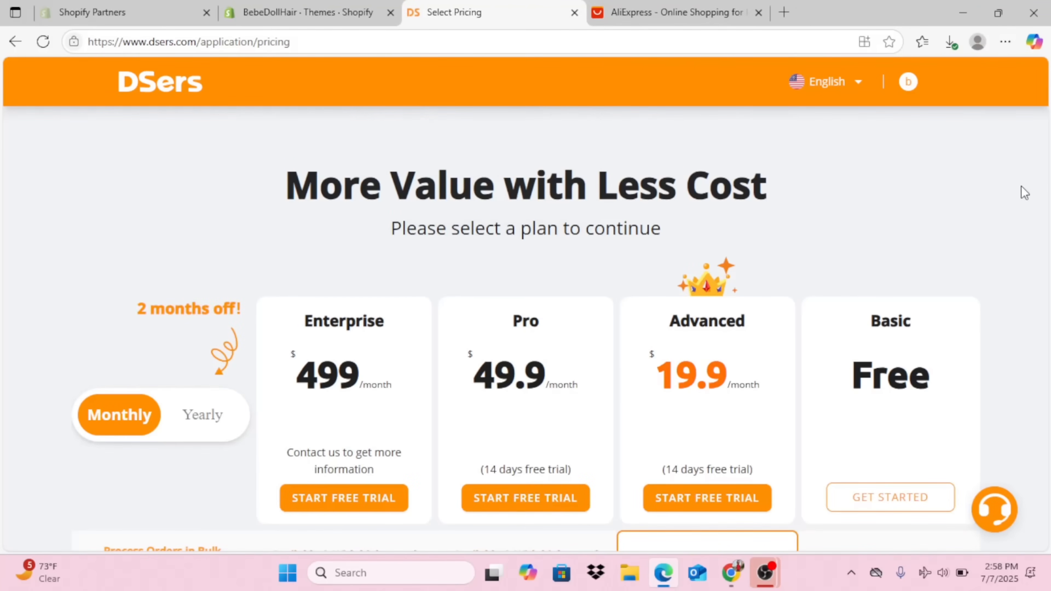
click(904, 499)
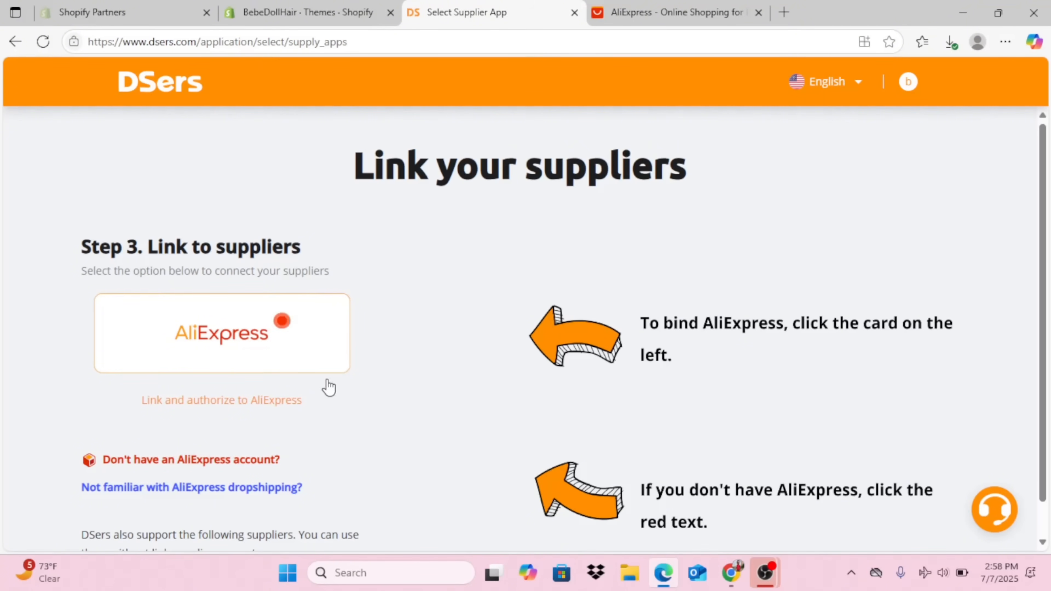
click(301, 343)
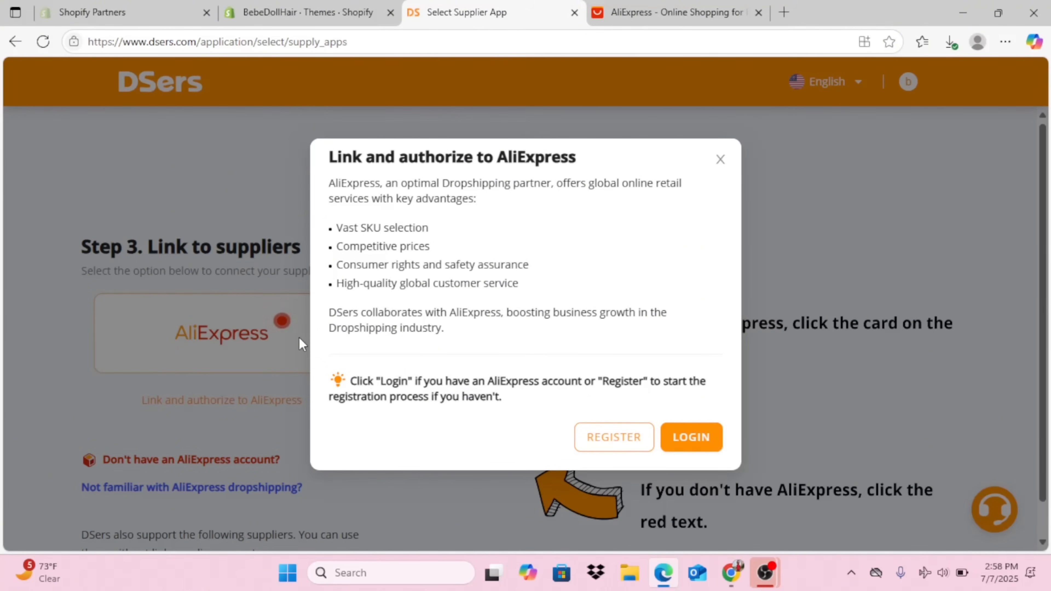
click(699, 443)
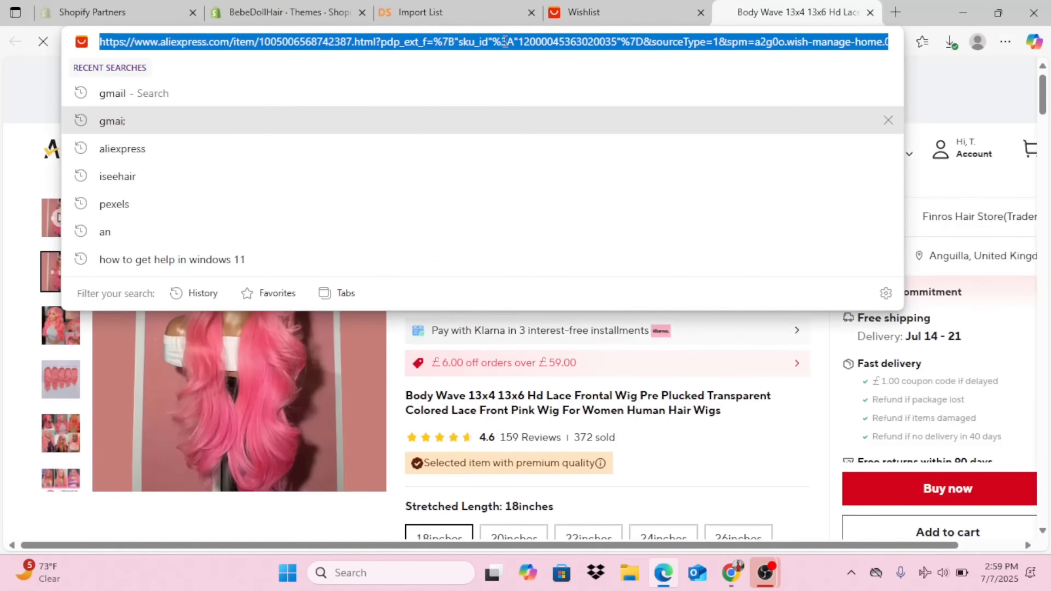
Import the pink Body Wave 13x4 13x6 lace frontal wig into DSers by its AliExpress product link, with English as import language.
right_click(505, 41)
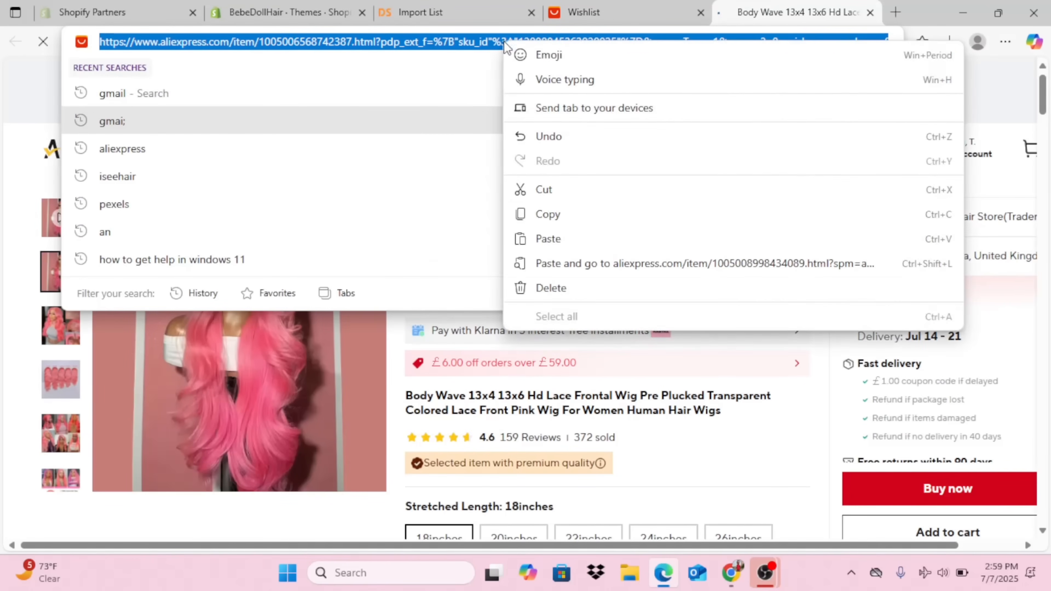
click(551, 214)
click(436, 5)
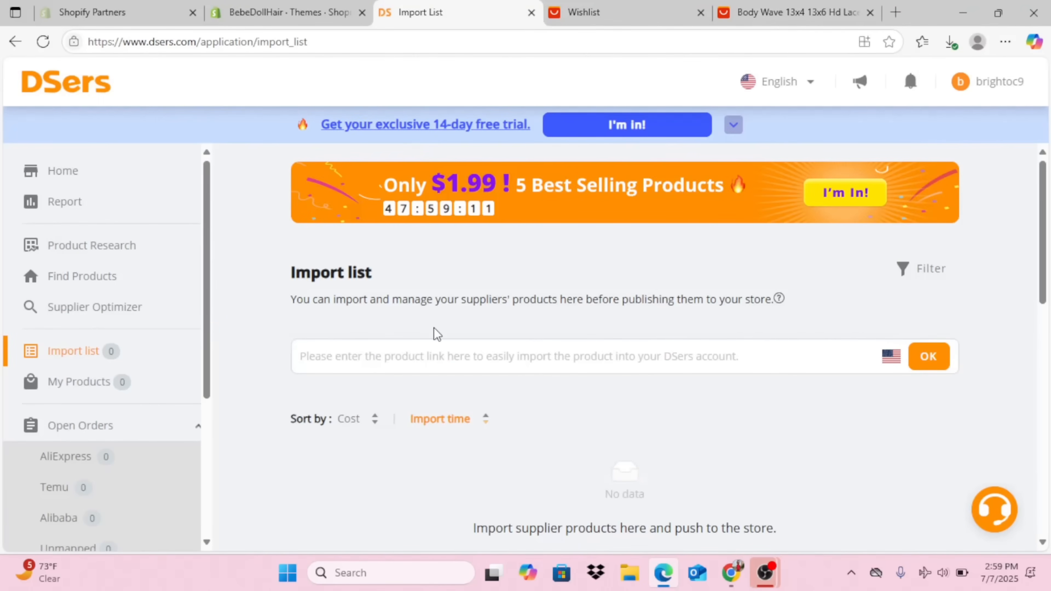
click(442, 351)
key(ctrl+v)
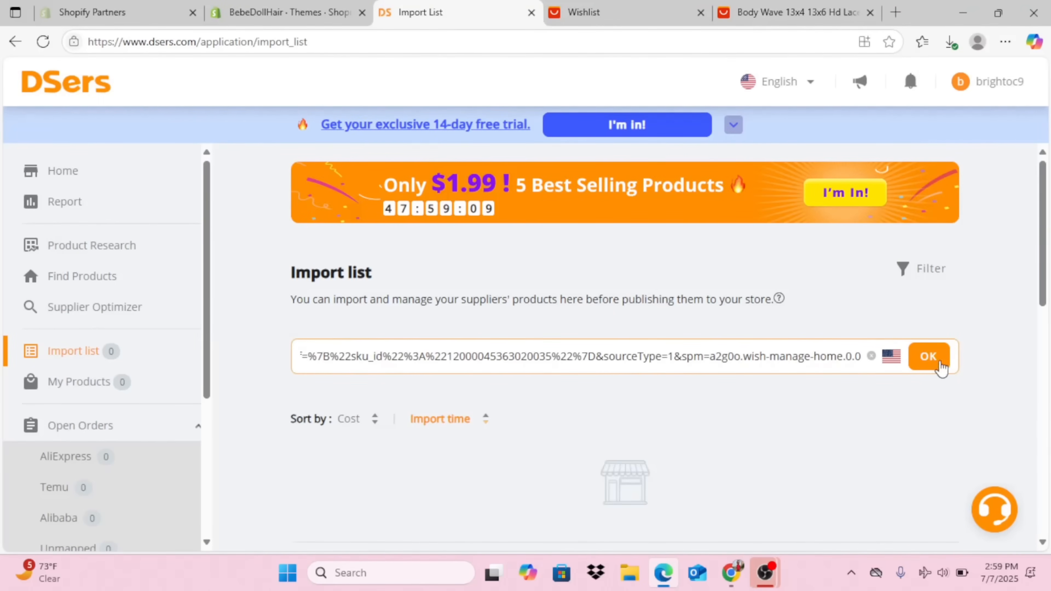
click(928, 356)
click(776, 10)
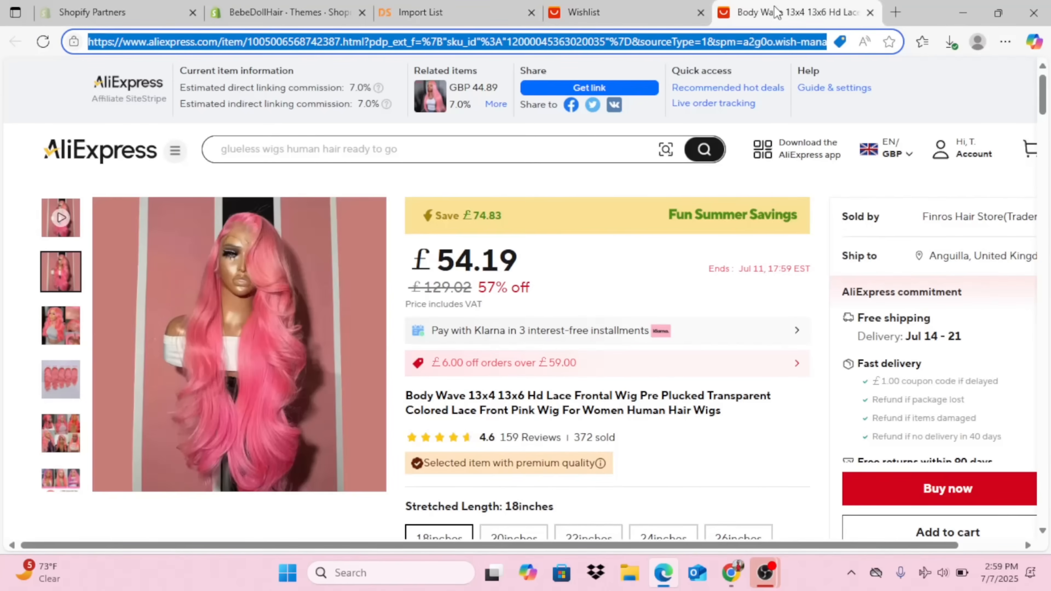
click(669, 8)
click(501, 9)
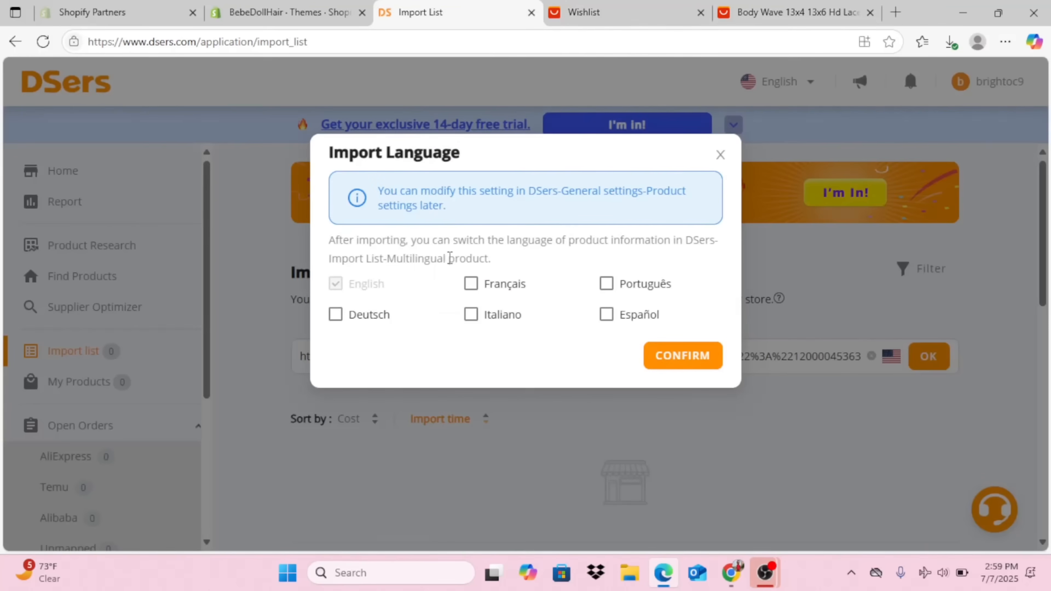
click(683, 355)
Enable the bebedollhair store's pricing rule in DSers, set the basic rule to product cost + 65, and save it.
scroll(176, 534, down, 5)
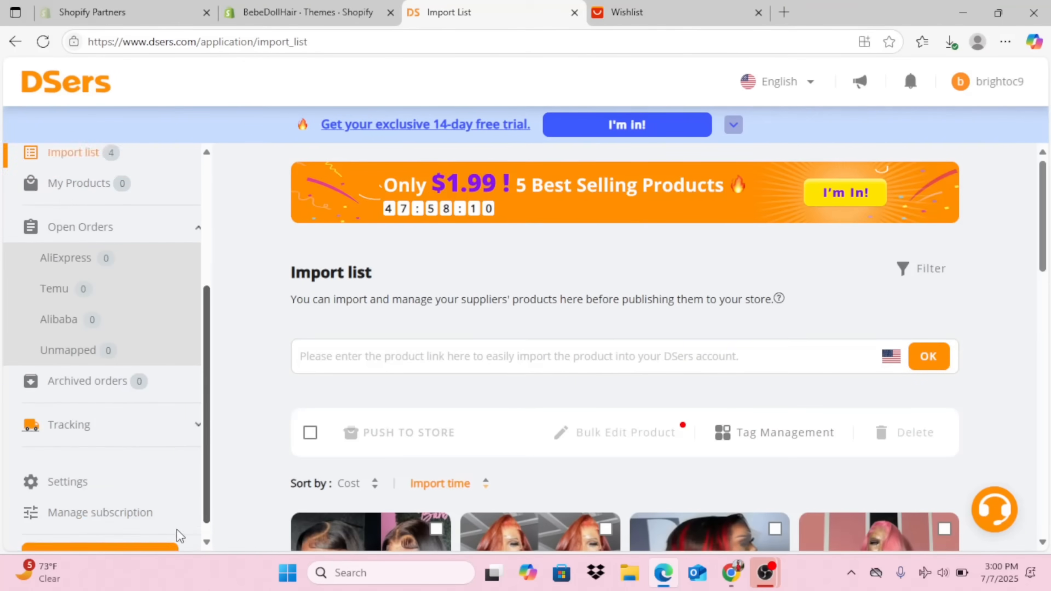
click(68, 451)
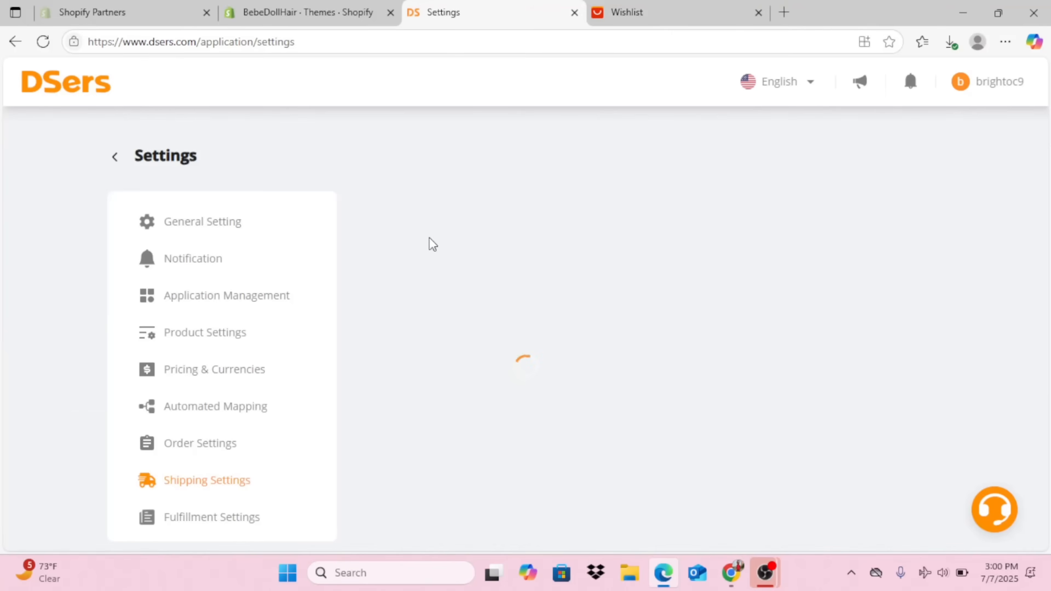
click(227, 372)
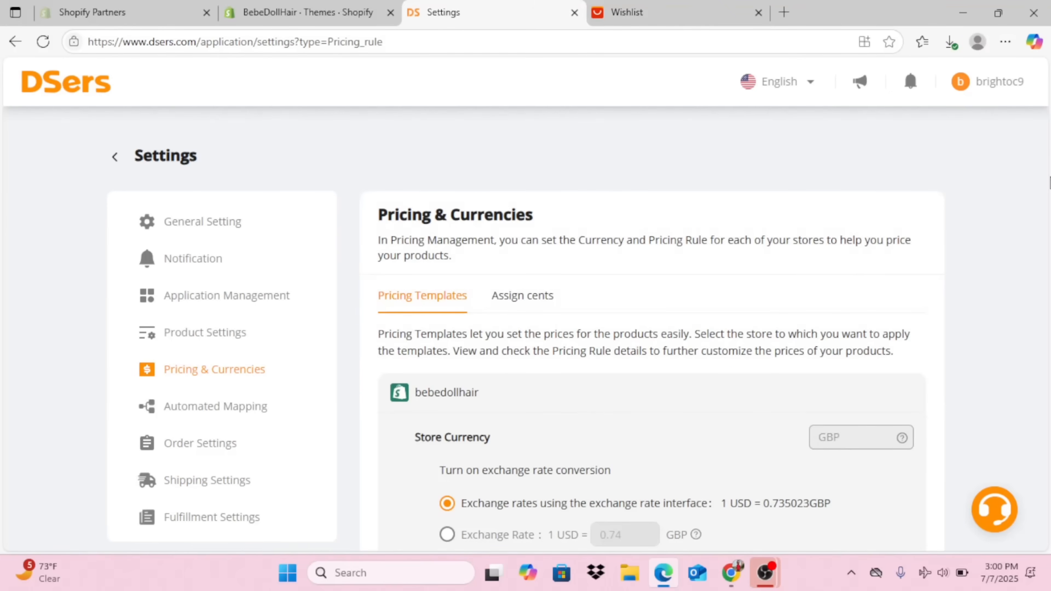
scroll(1005, 327, down, 1)
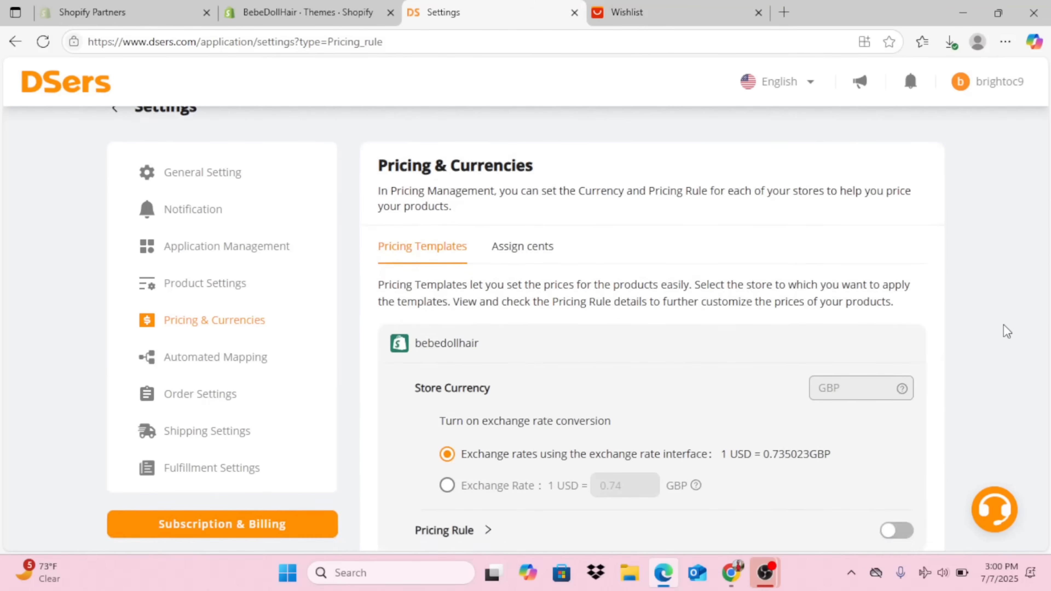
scroll(1002, 325, down, 2)
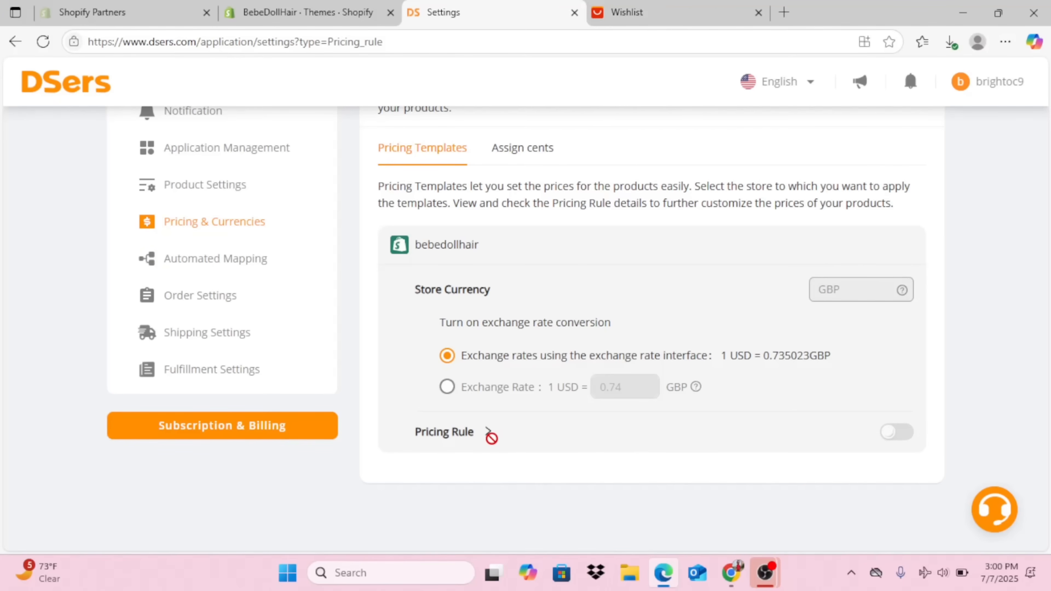
click(896, 431)
scroll(1026, 374, down, 4)
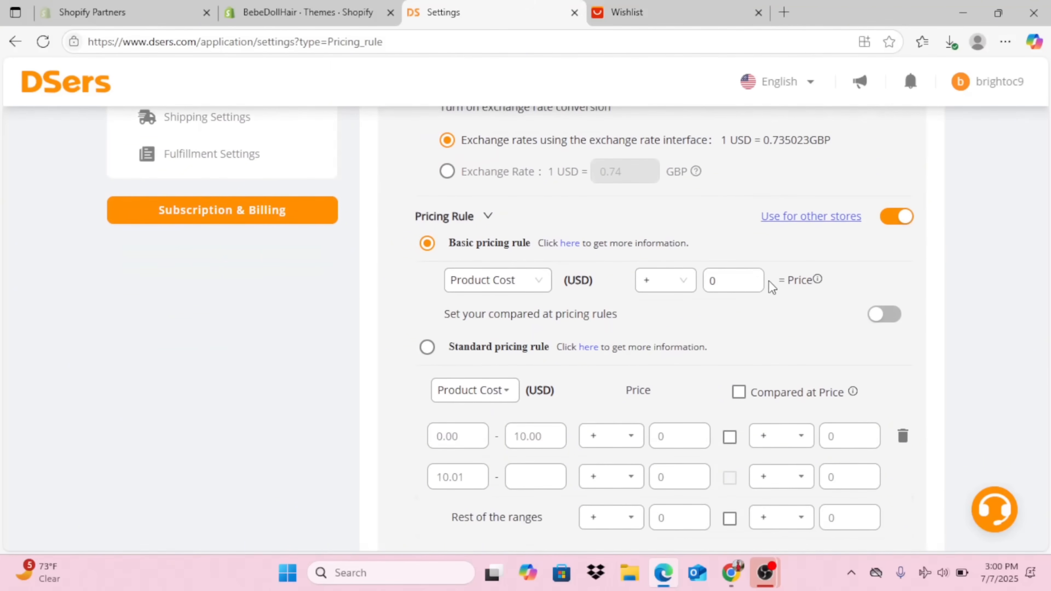
double_click(747, 277)
text(65)
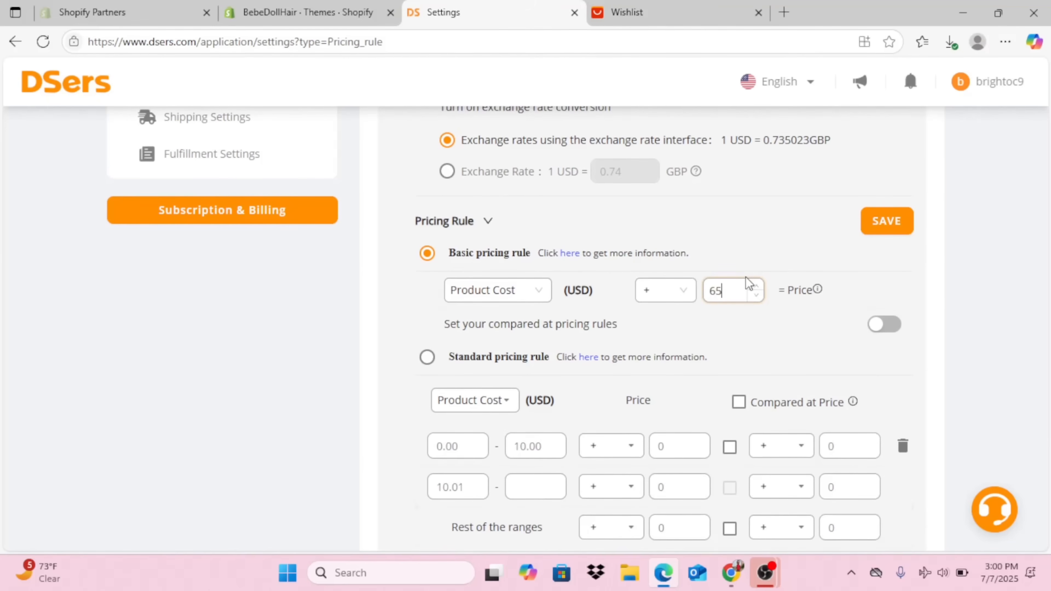
click(886, 221)
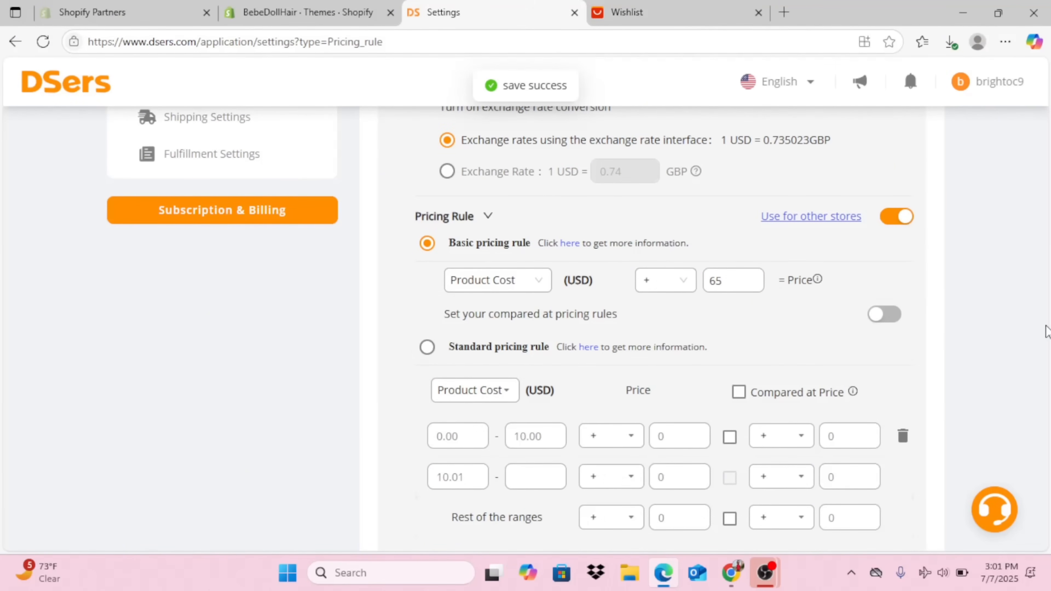
Return to the DSers import list, close the AliExpress wishlist, and start pushing the Bob Wig Human Hair product to the store.
scroll(1007, 340, up, 8)
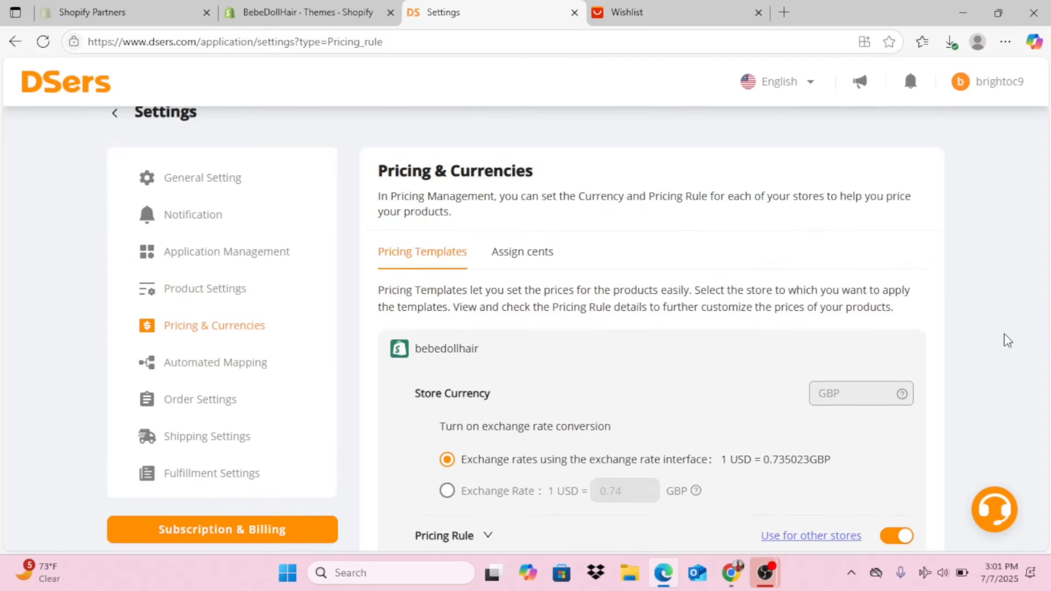
click(156, 153)
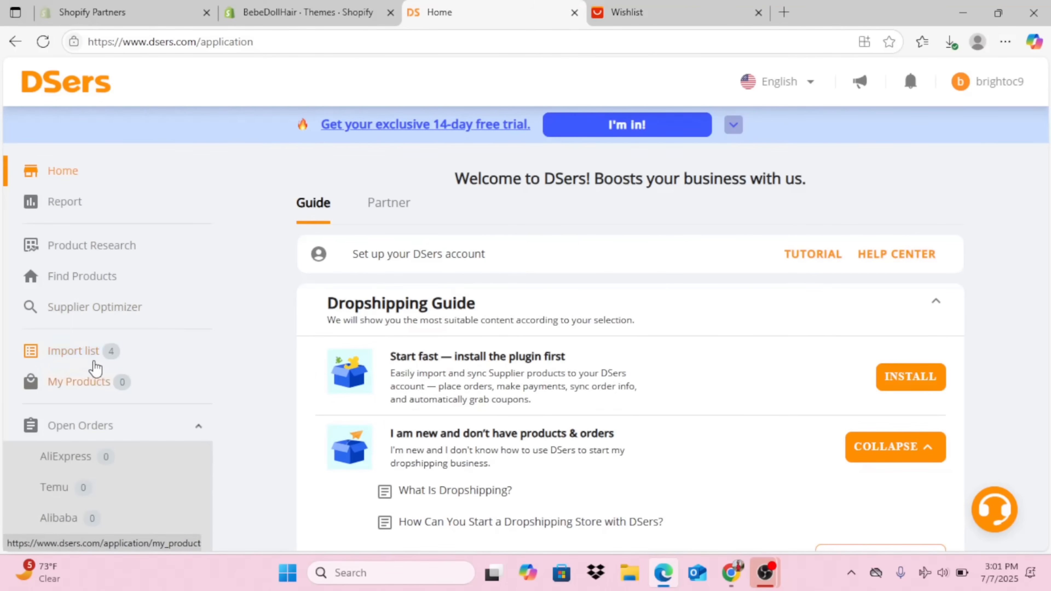
click(92, 353)
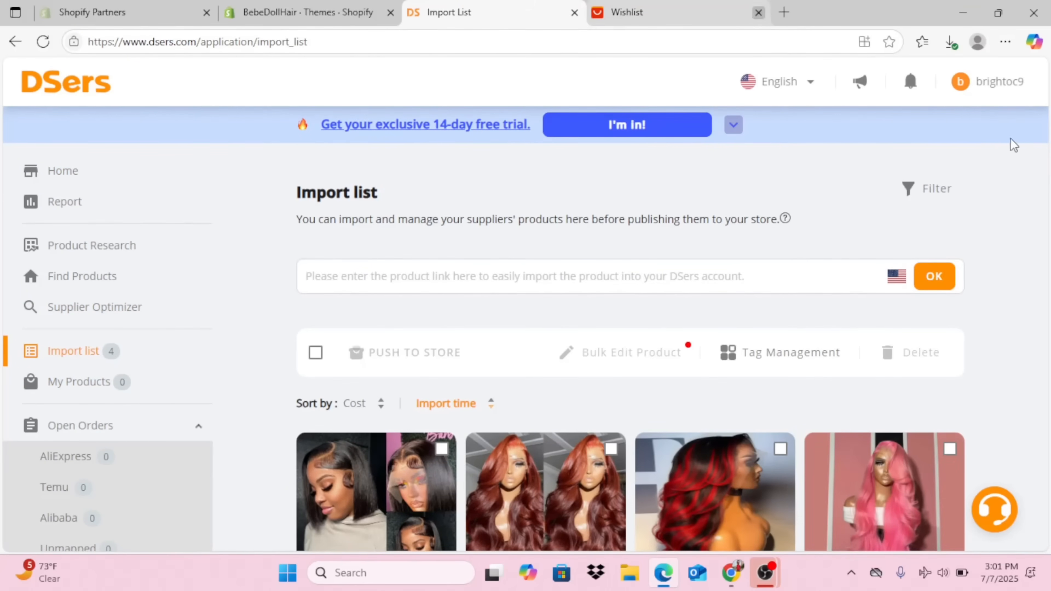
click(758, 12)
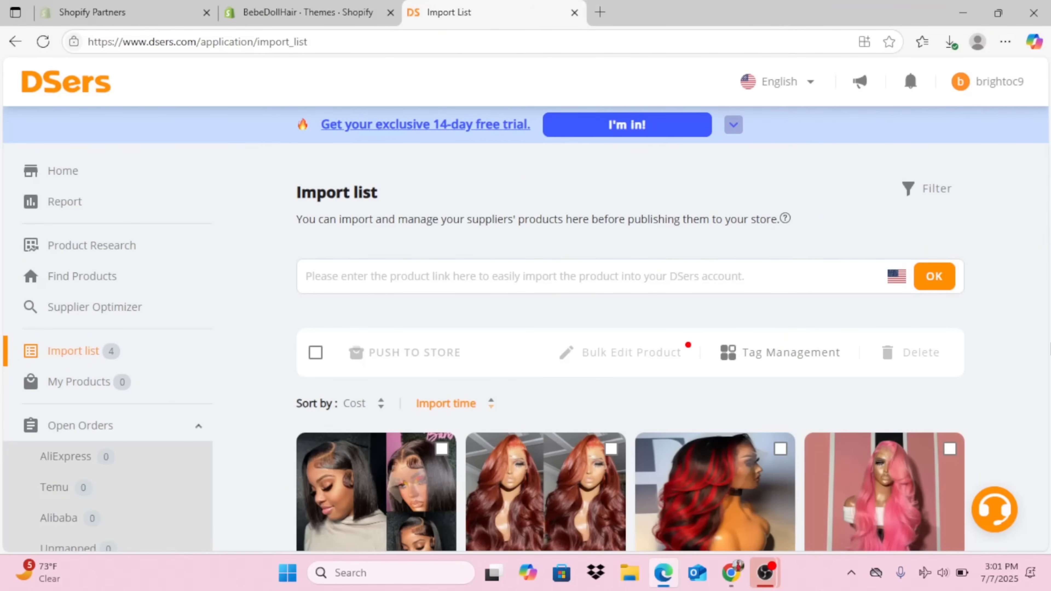
scroll(1024, 373, down, 3)
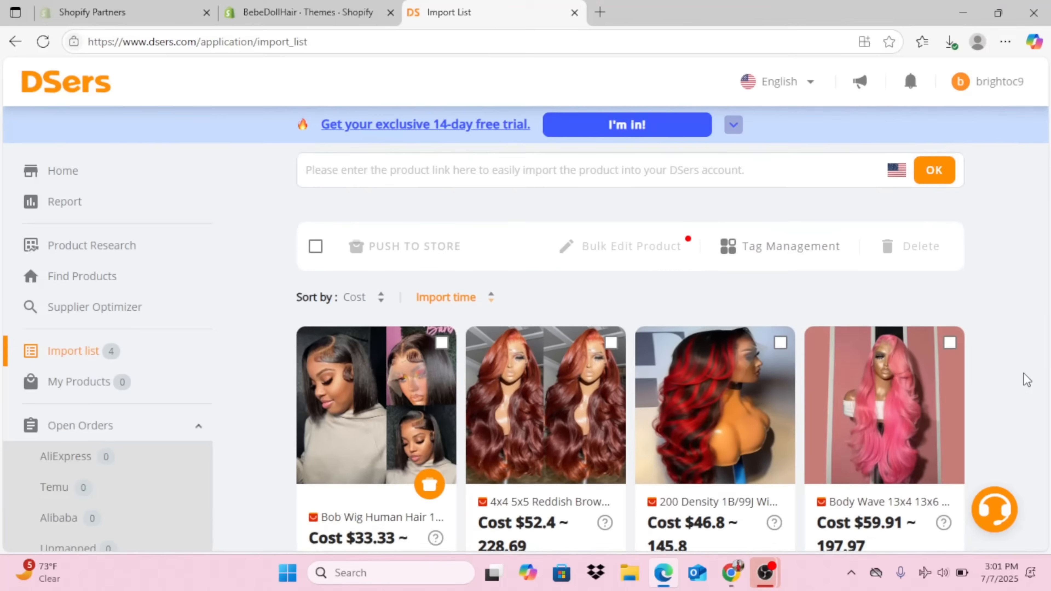
scroll(1023, 373, down, 3)
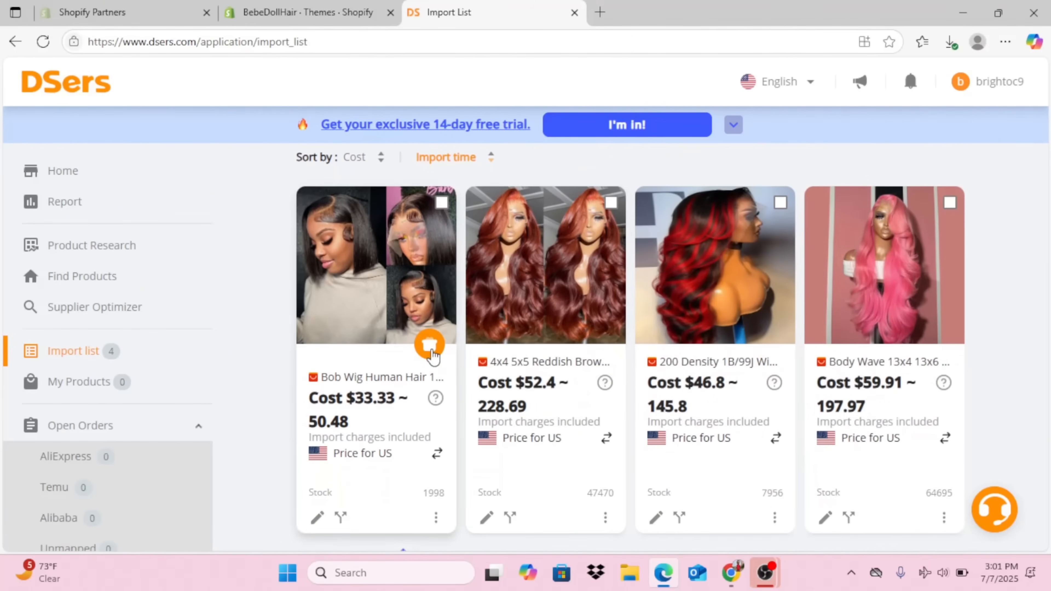
click(430, 344)
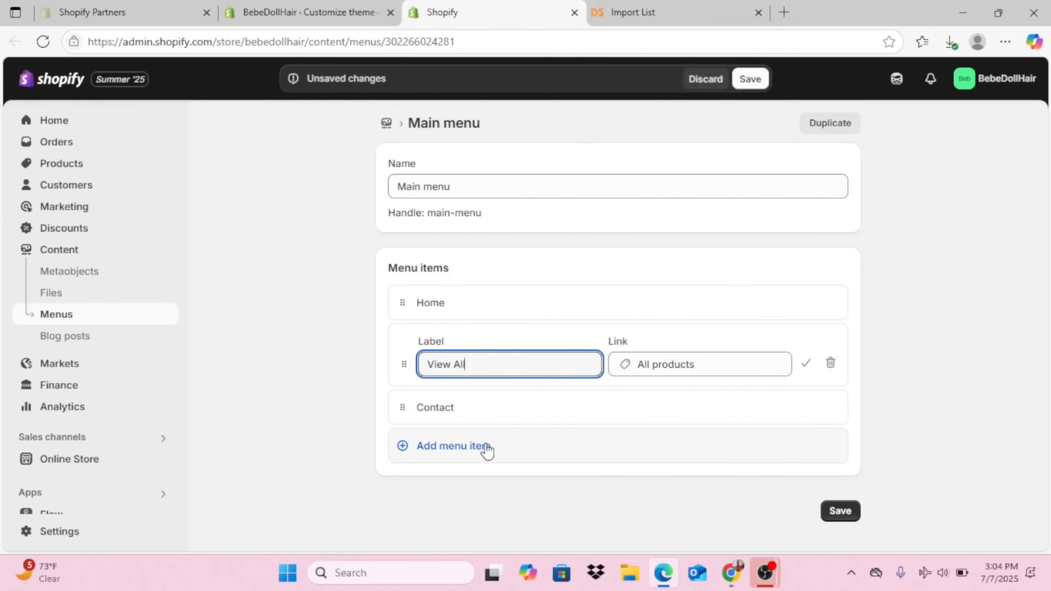
Add a Wigs item linked to the Wigs collection to the store's Main menu.
click(487, 448)
click(628, 468)
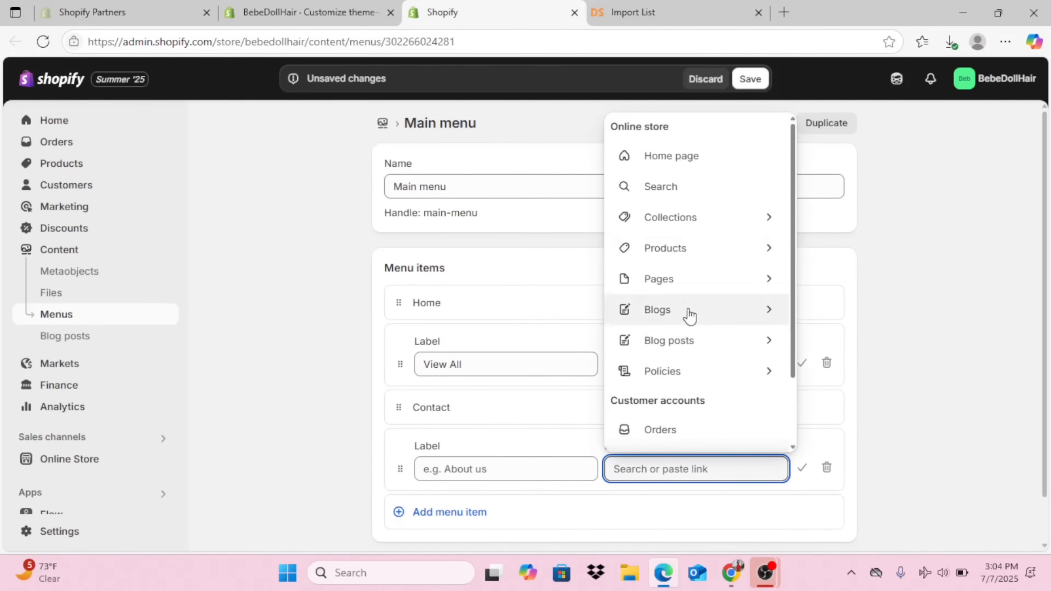
drag(794, 312, 795, 359)
scroll(795, 358, up, 3)
click(683, 205)
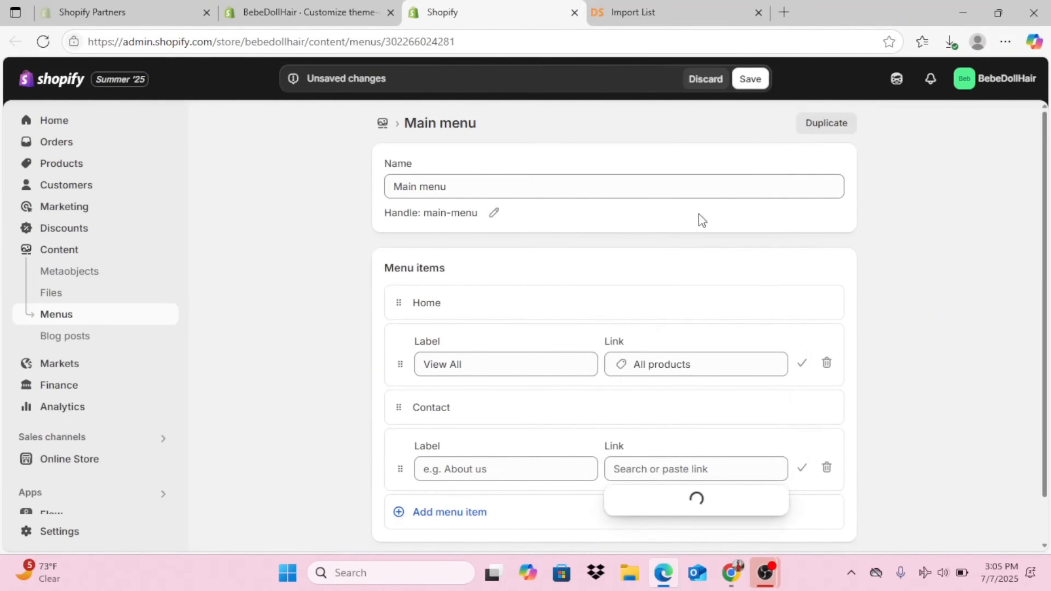
click(679, 438)
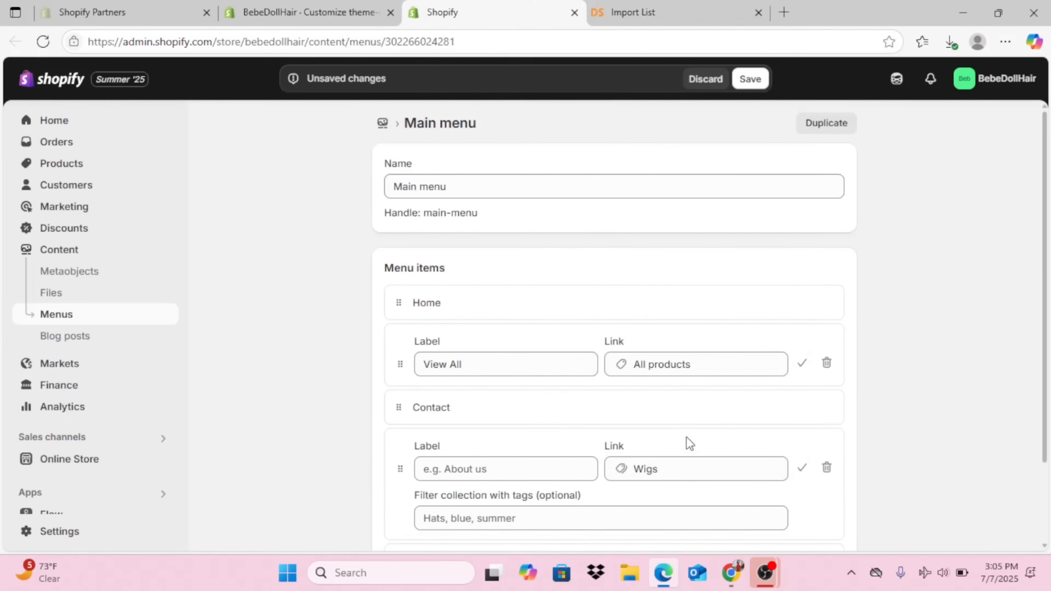
Add a Bundles item linked to the Bundles collection to the Main menu.
drag(1045, 285, 1049, 383)
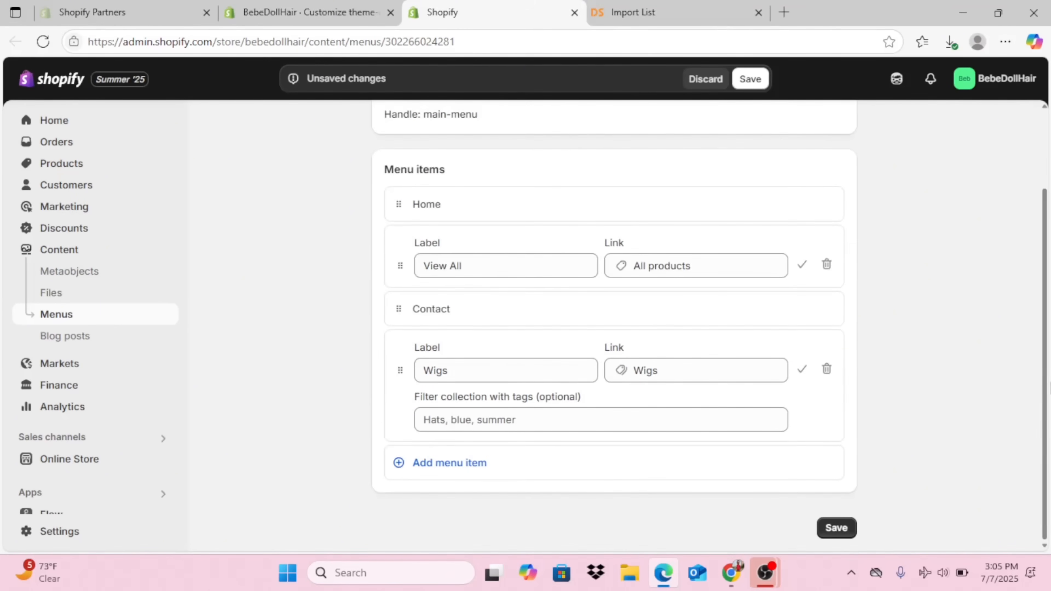
click(474, 464)
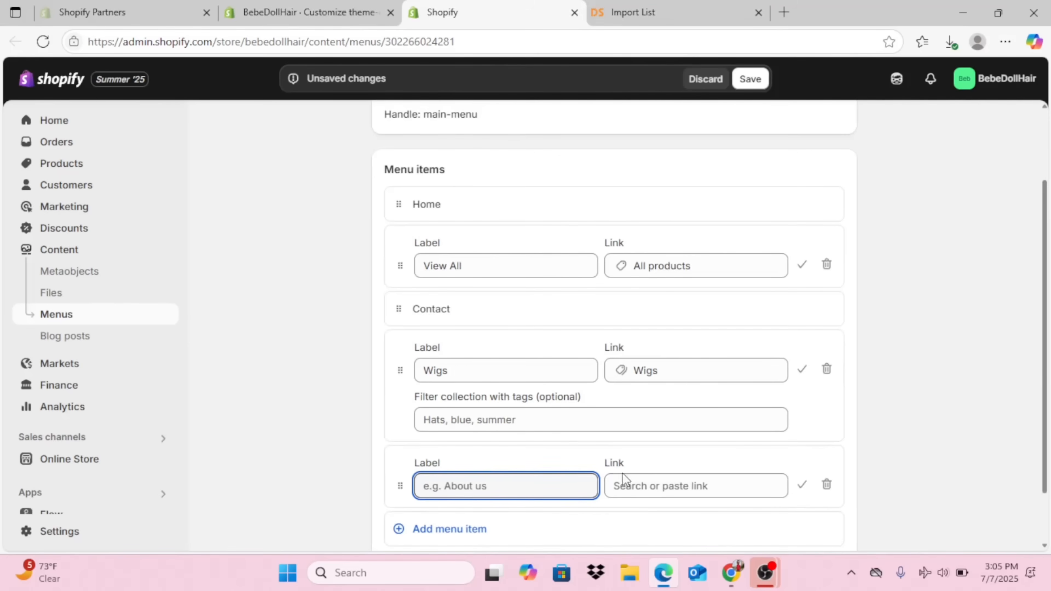
click(624, 482)
click(711, 216)
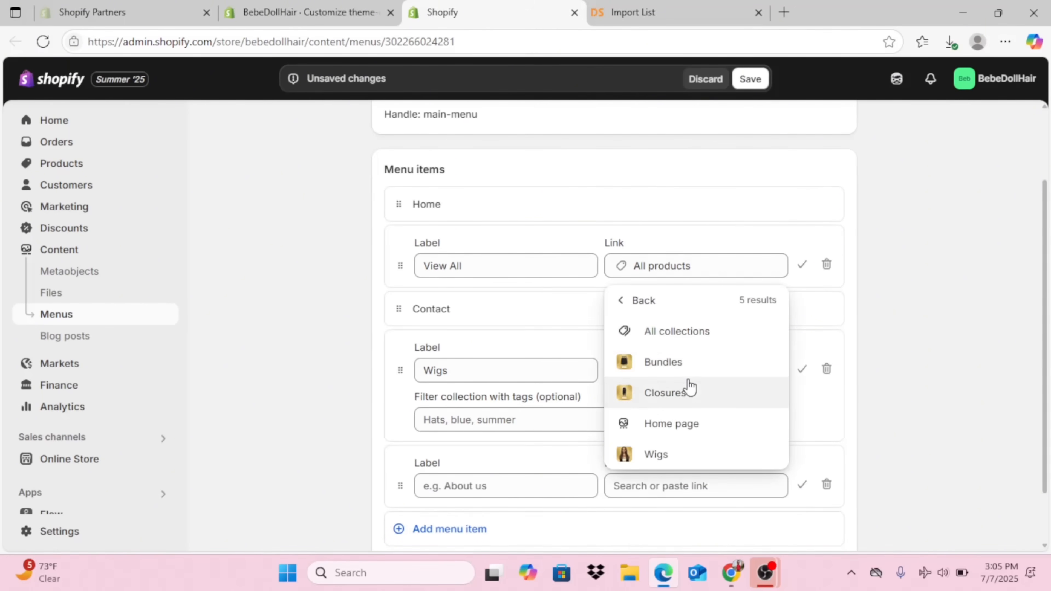
click(689, 366)
Add another item below Bundles in the Main menu and open the collections list for its link.
scroll(1043, 335, down, 1)
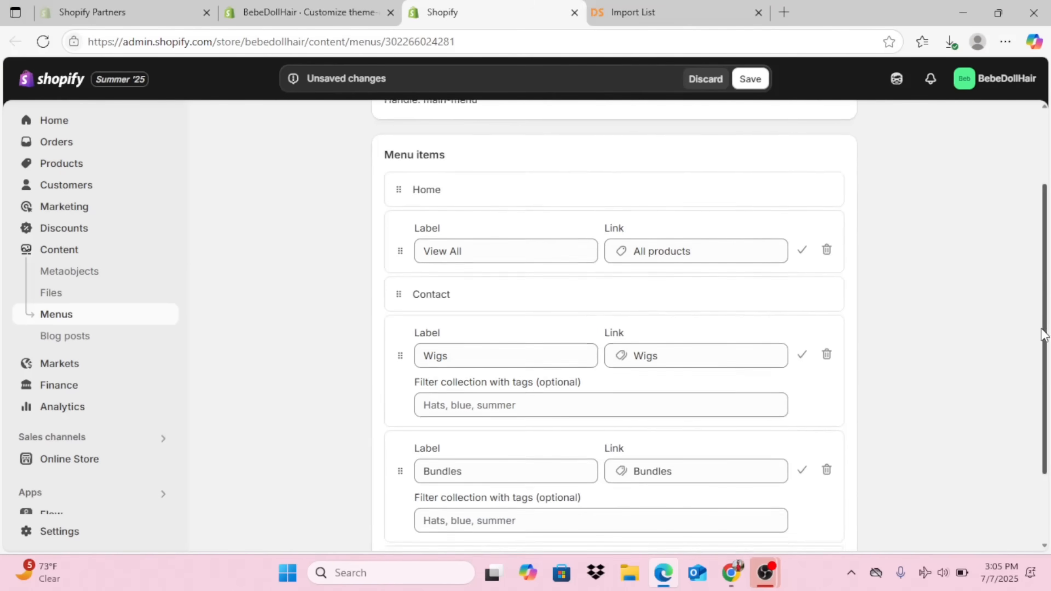
scroll(1043, 335, down, 3)
click(494, 469)
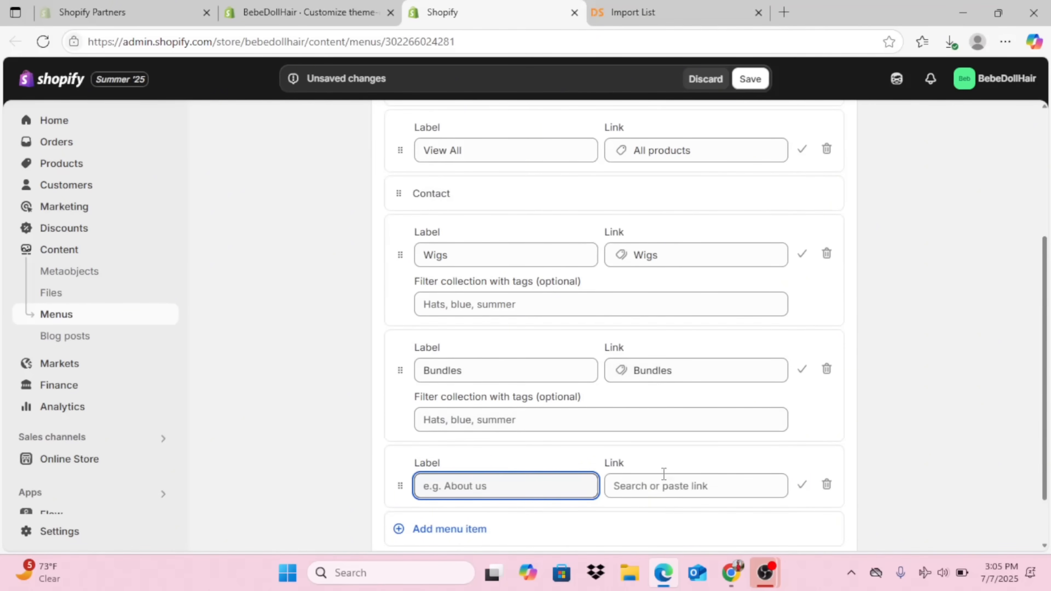
click(671, 485)
click(708, 220)
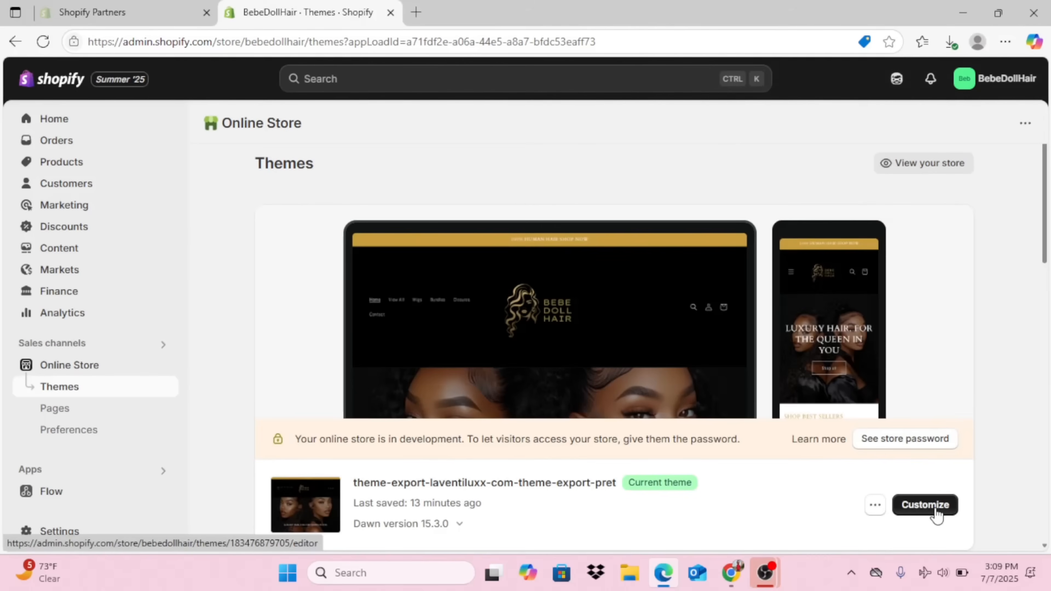
Open the current theme in the theme editor and check the home page header and content in the mobile preview.
click(935, 510)
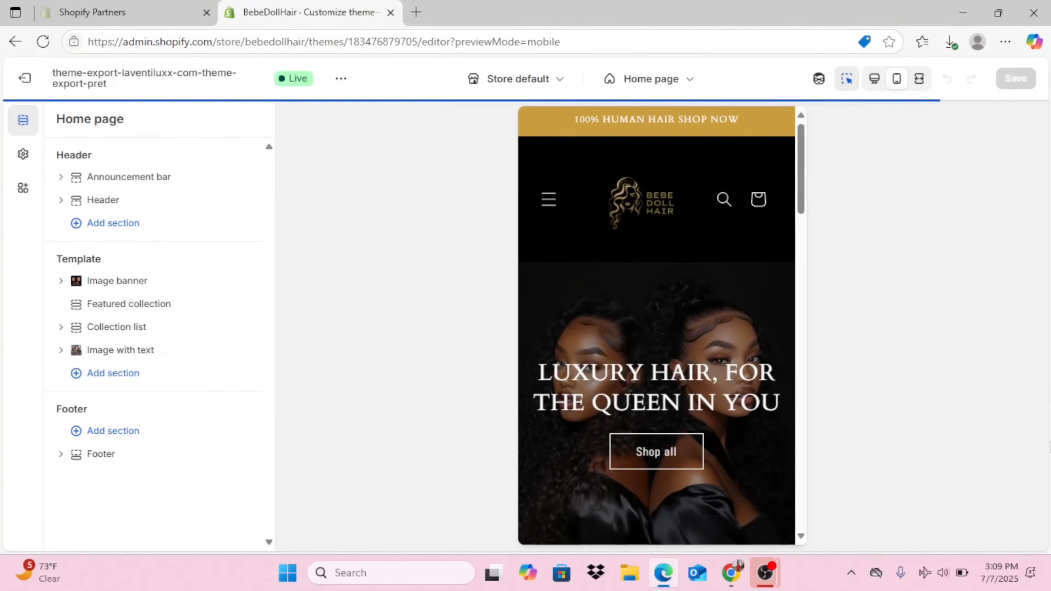
click(548, 204)
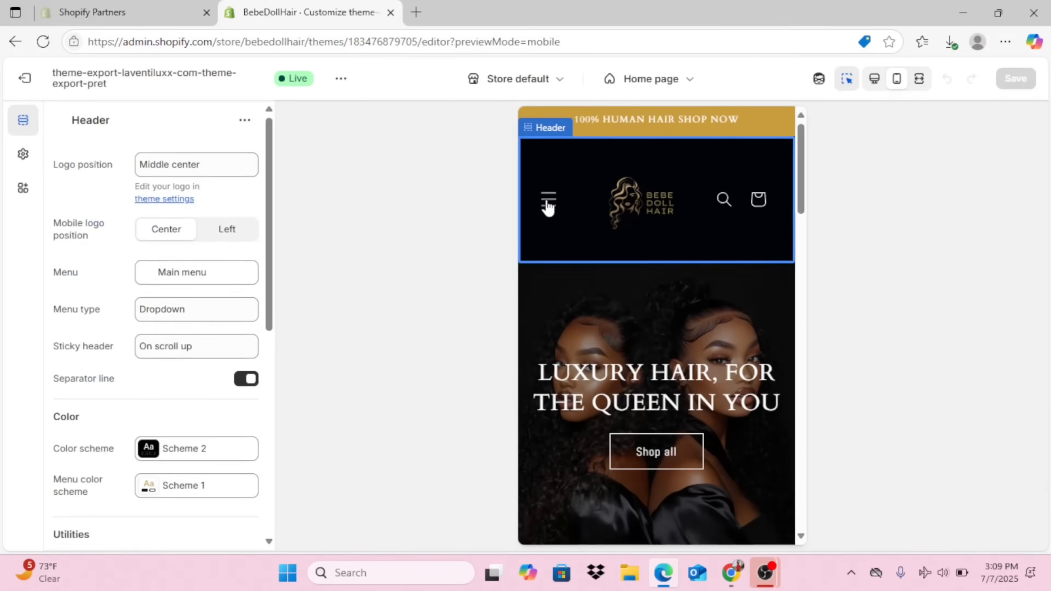
click(547, 204)
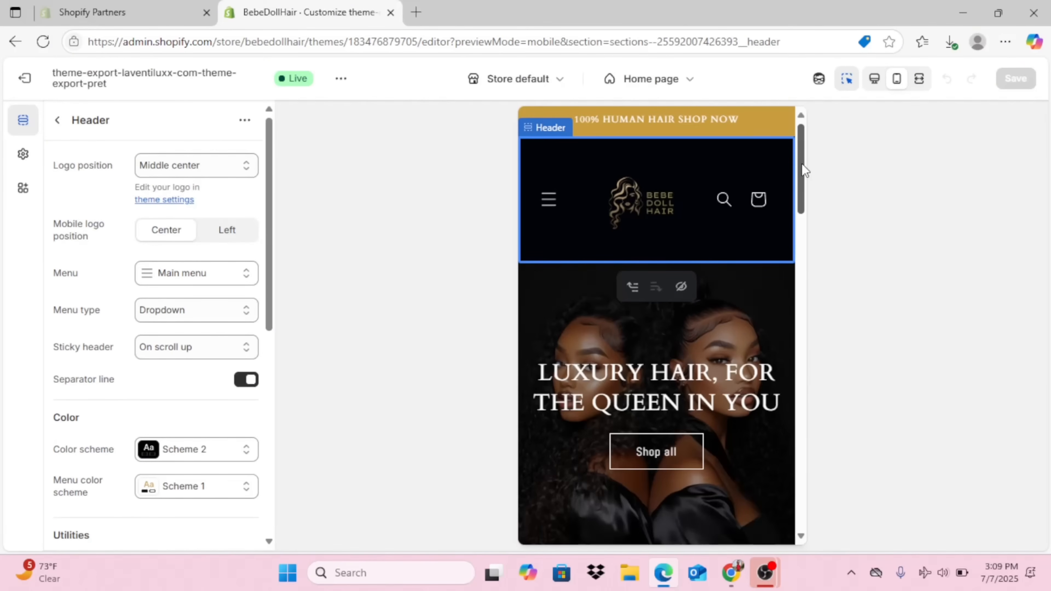
drag(804, 171, 803, 220)
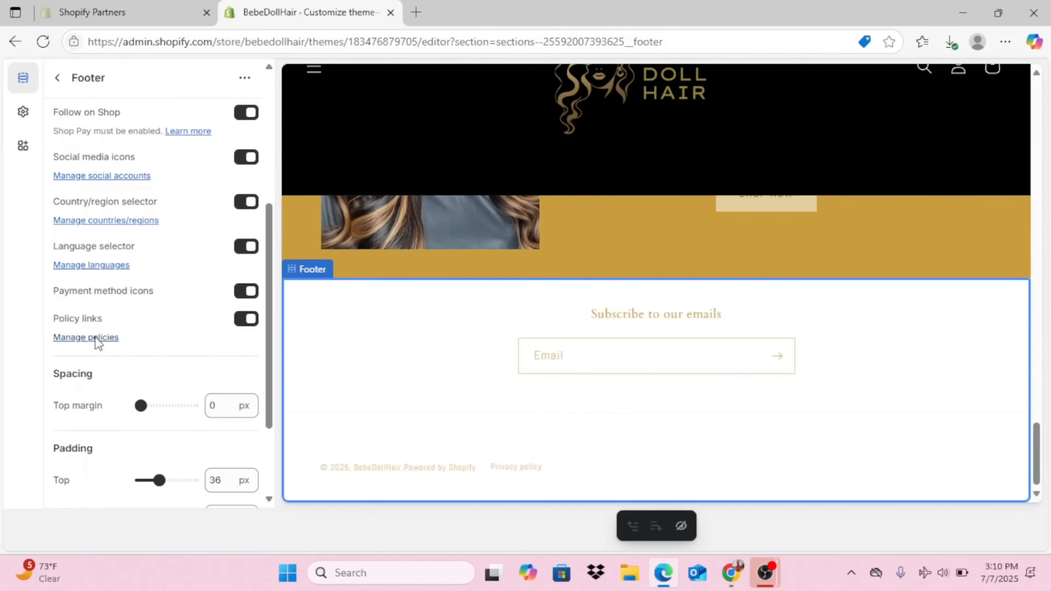
Open the store's policy settings from the footer and insert the template into the Return and refund policy.
click(95, 337)
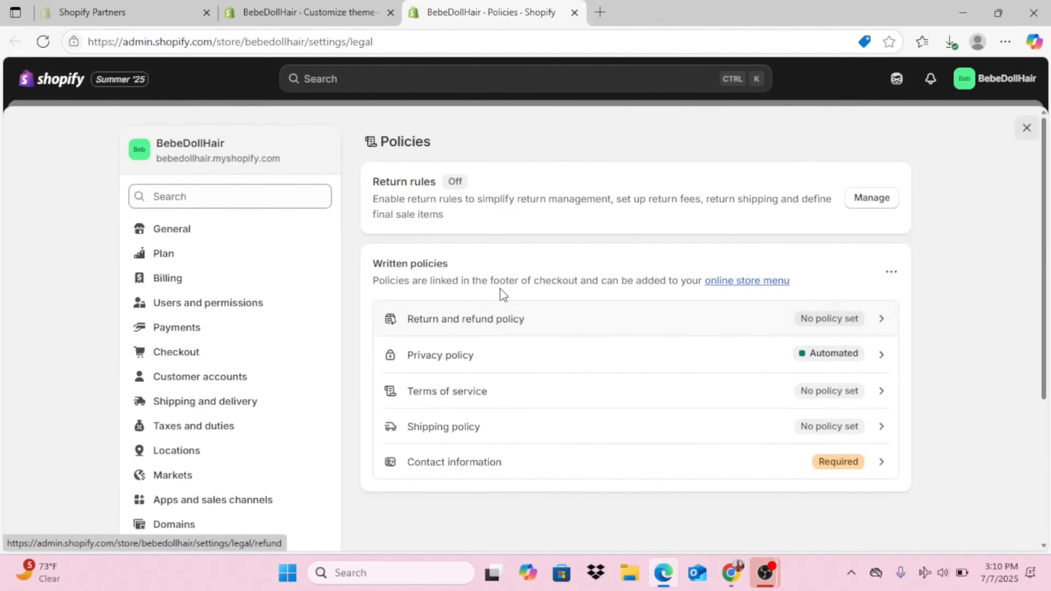
click(766, 312)
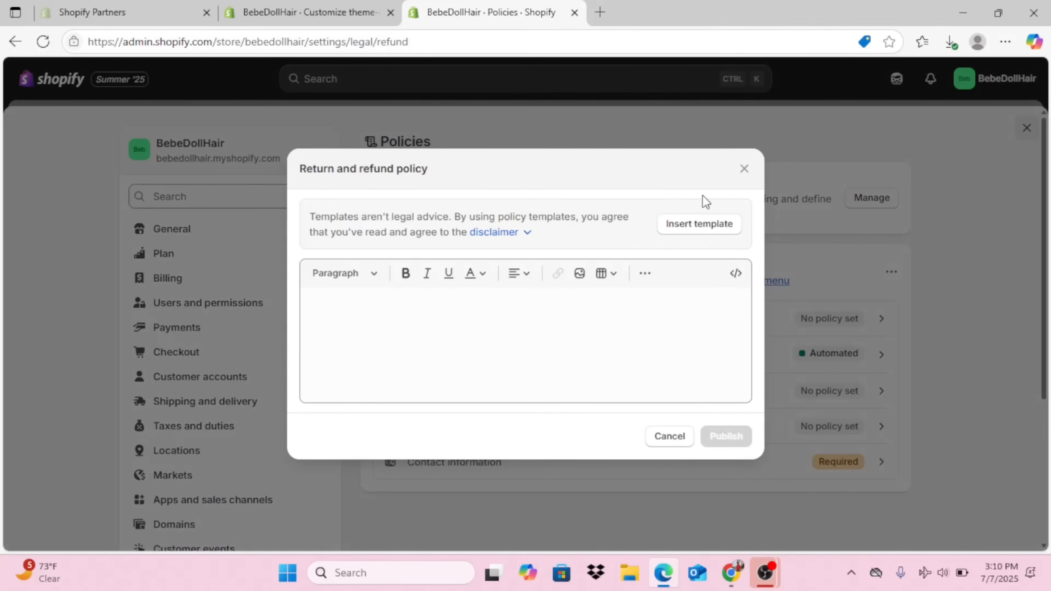
click(706, 227)
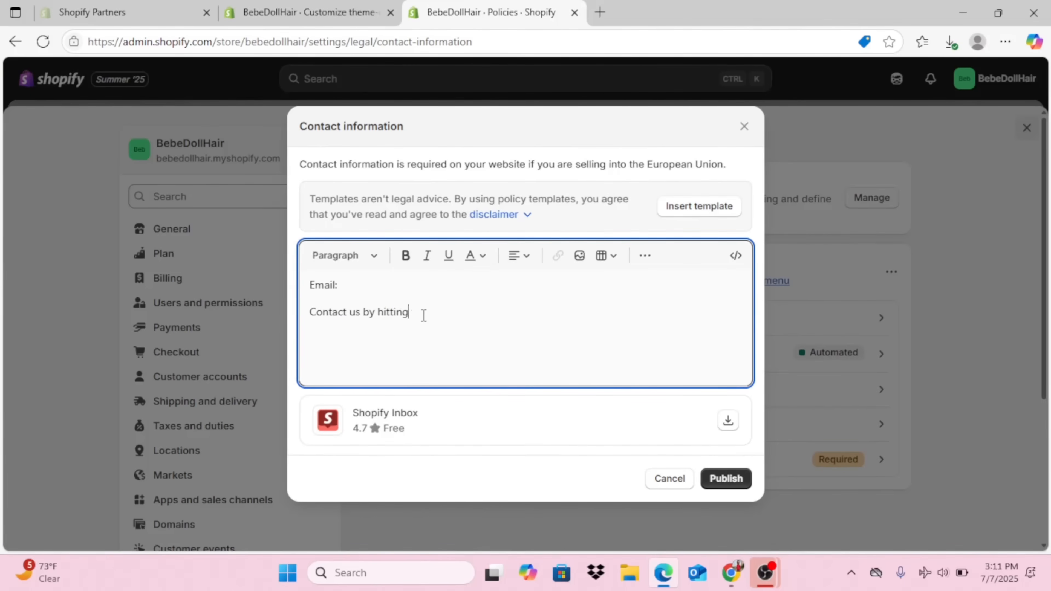
Complete the contact information policy with "Contact us by hitting the chat button on the bottom" and publish it.
text(chat button on the bottom)
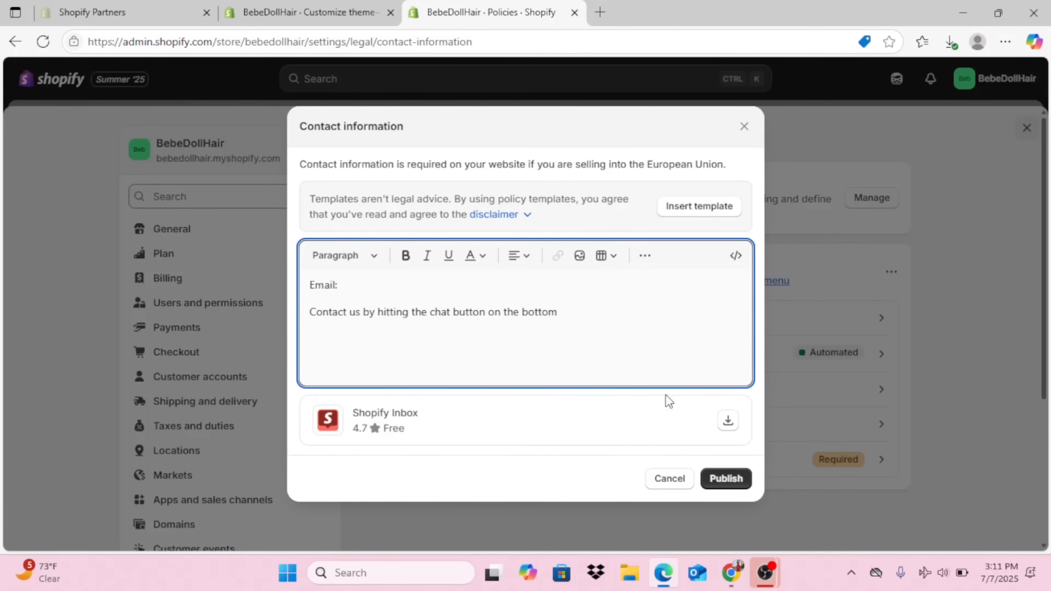
click(730, 480)
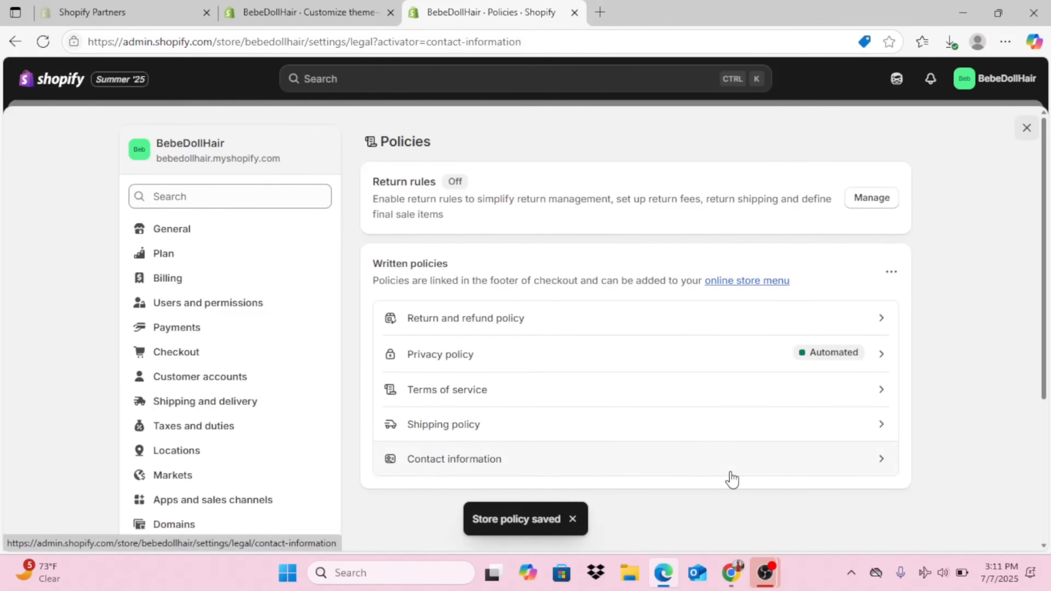
Check the Inbox chat window over the home page footer in the theme preview, and save the theme with online store chat enabled.
click(653, 458)
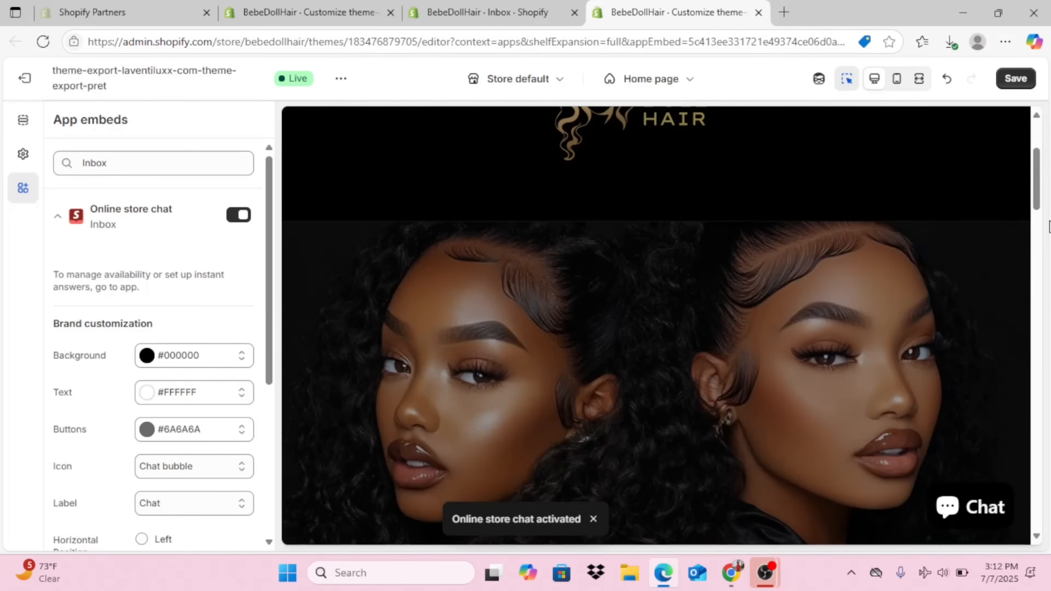
drag(1038, 202, 1009, 502)
click(990, 509)
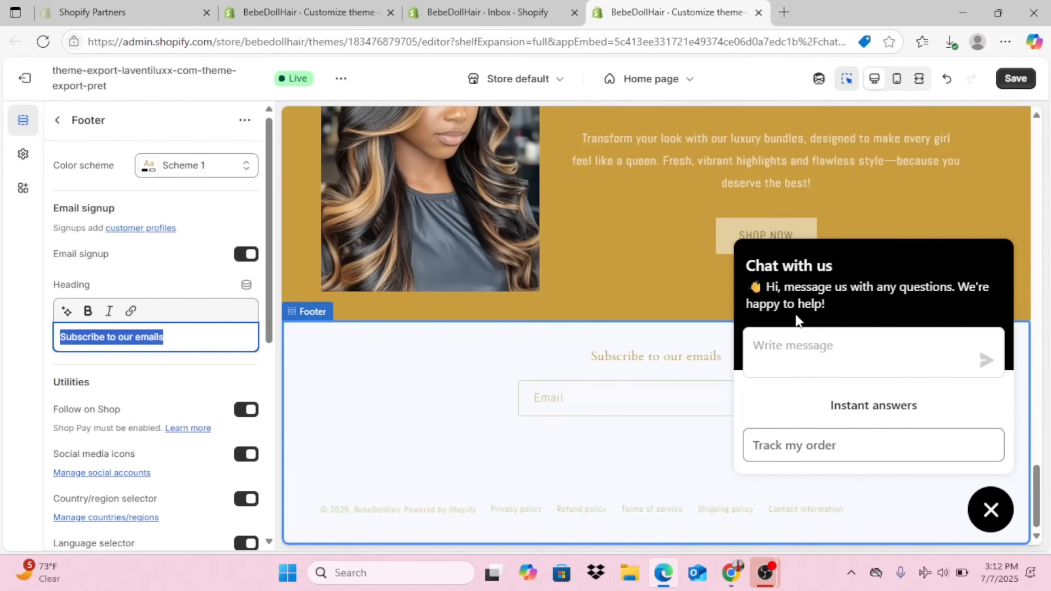
click(1016, 80)
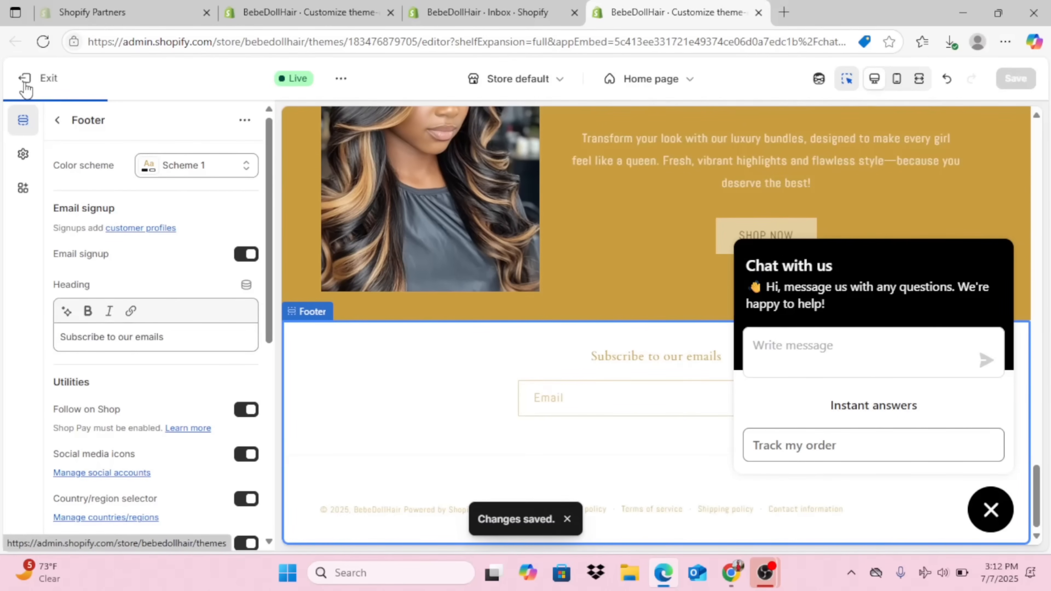
click(574, 12)
click(390, 13)
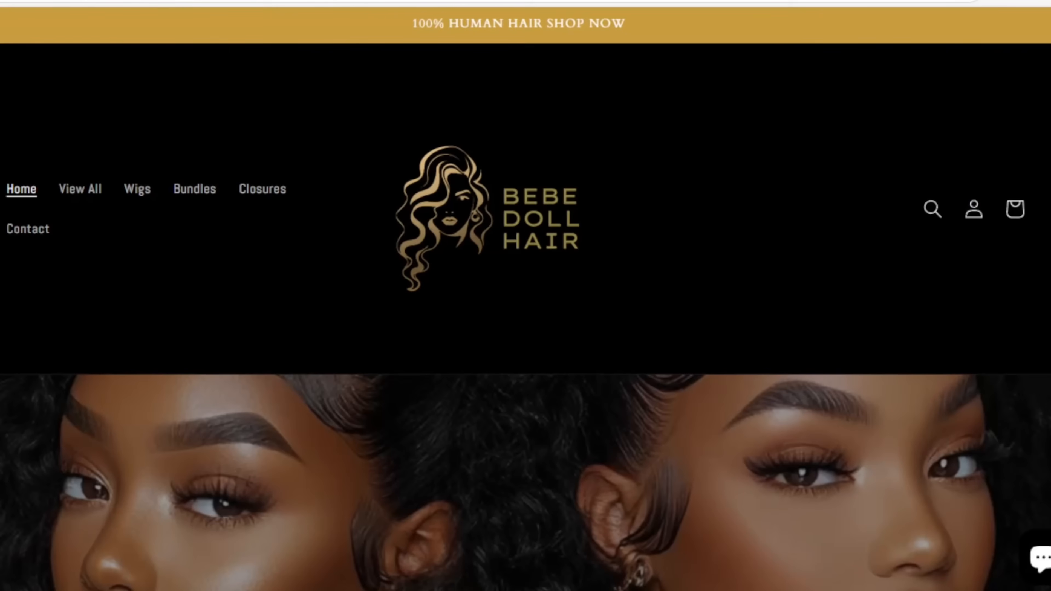
Review the BebeDollHair storefront home page from the header through best sellers and collections to the email signup.
scroll(526, 296, down, 5)
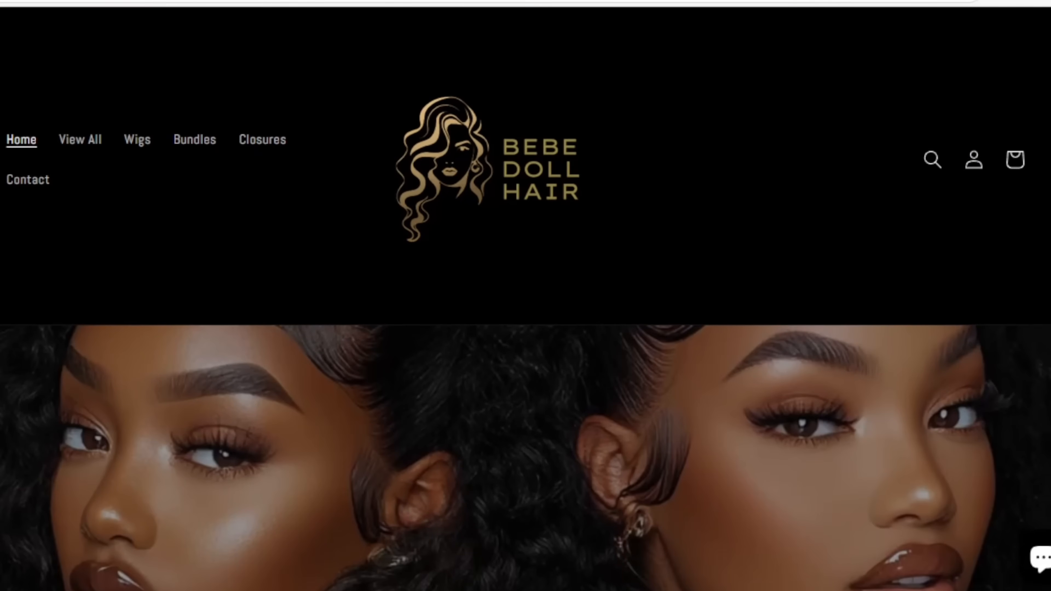
scroll(525, 295, down, 9)
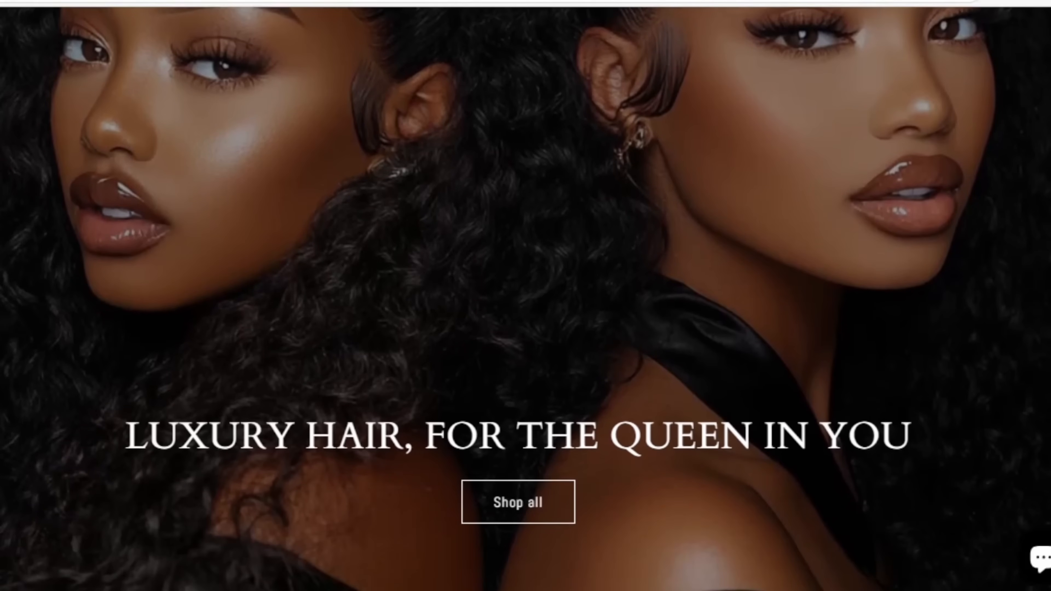
scroll(526, 296, down, 10)
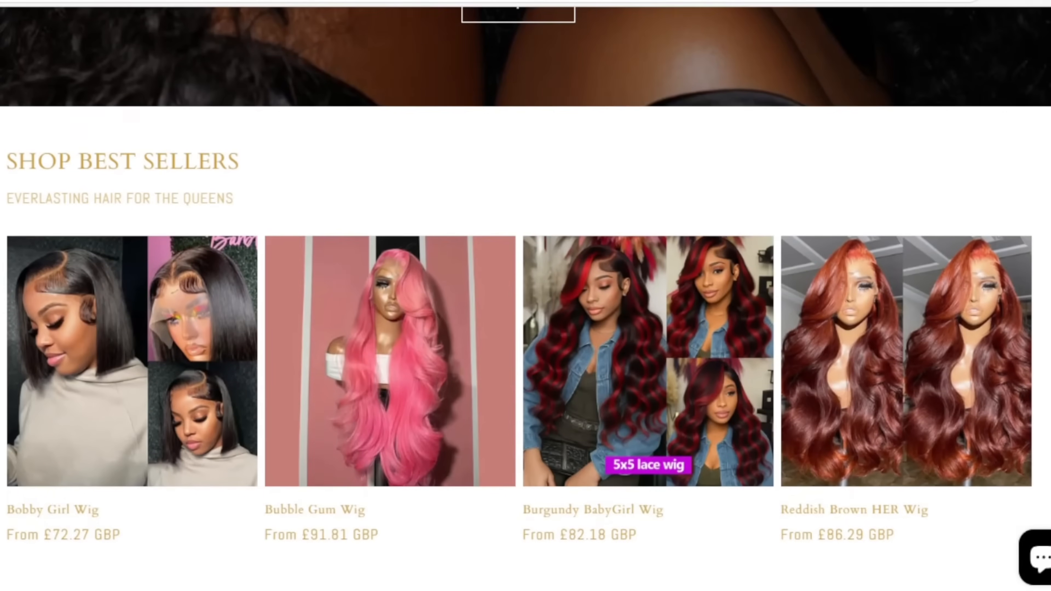
scroll(526, 295, down, 13)
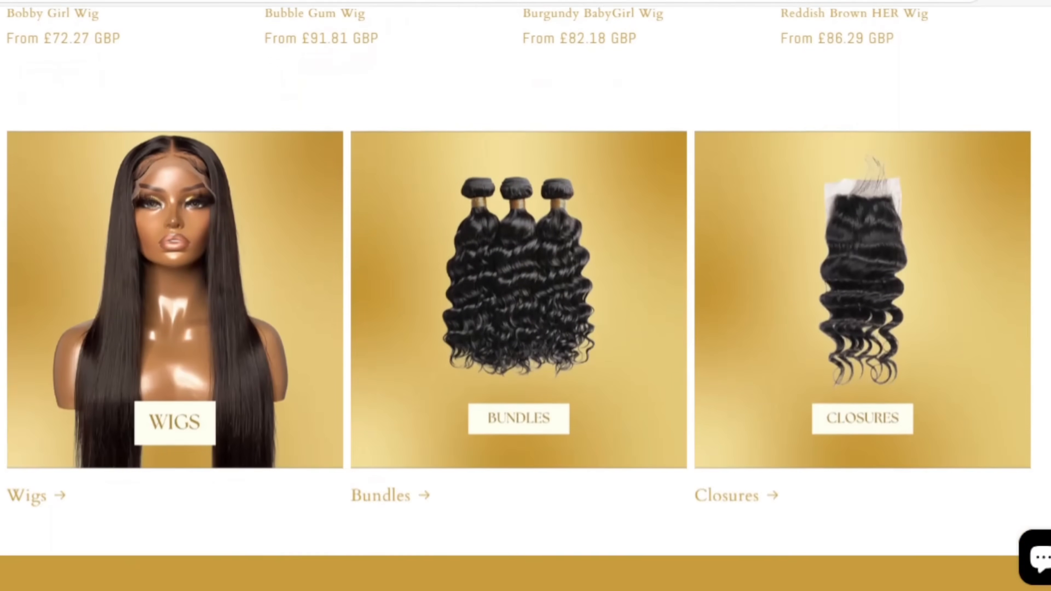
scroll(526, 296, down, 8)
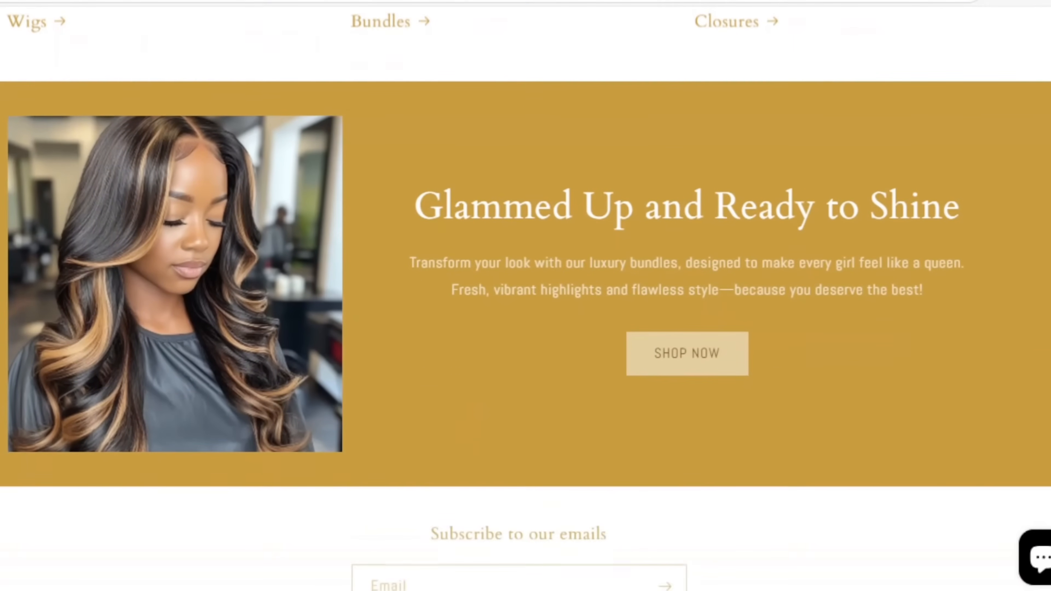
scroll(526, 296, down, 2)
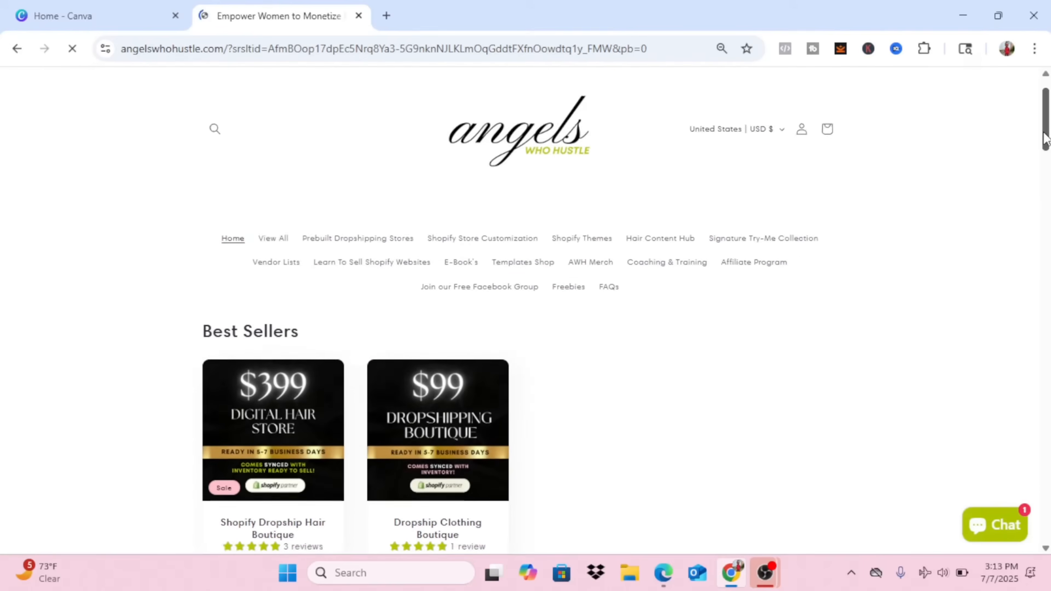
Open the Shopify Dropship Hair Boutique product on the Angels Who Hustle site and compare its UK and Worldwide shipping options.
scroll(944, 136, down, 5)
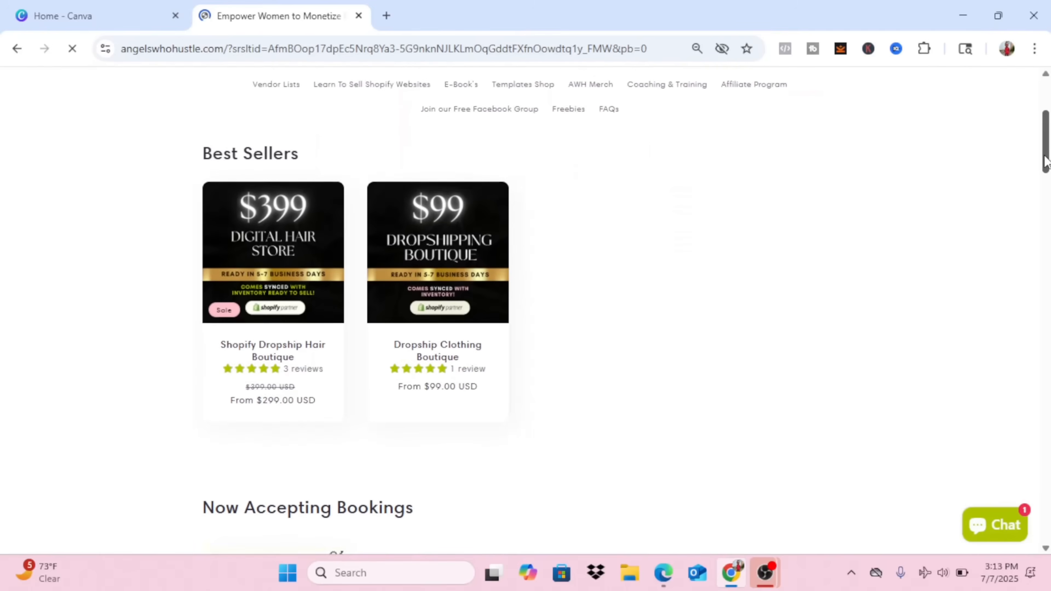
click(282, 260)
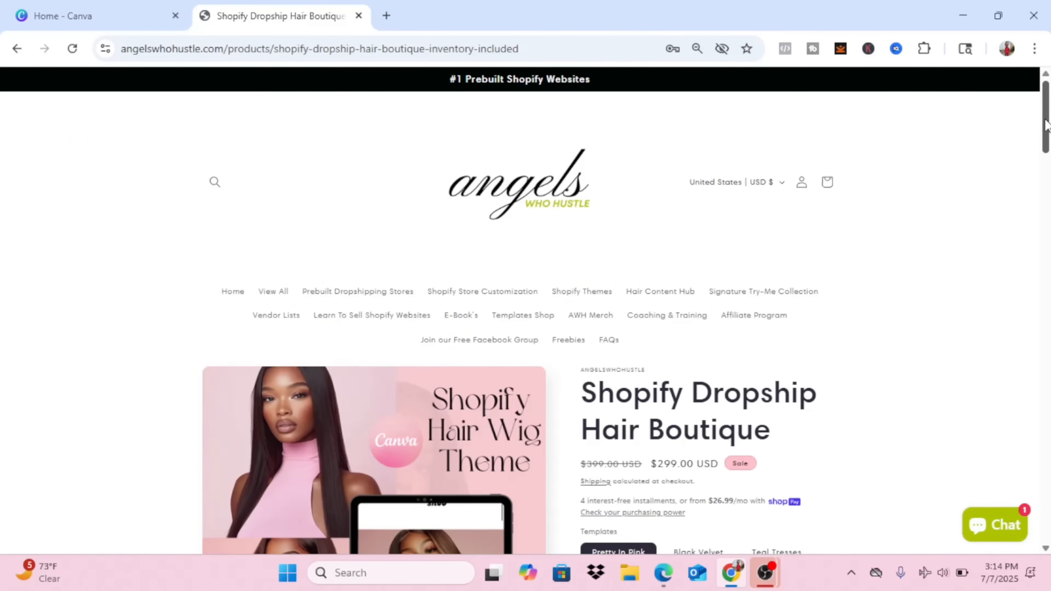
drag(1046, 125, 1046, 173)
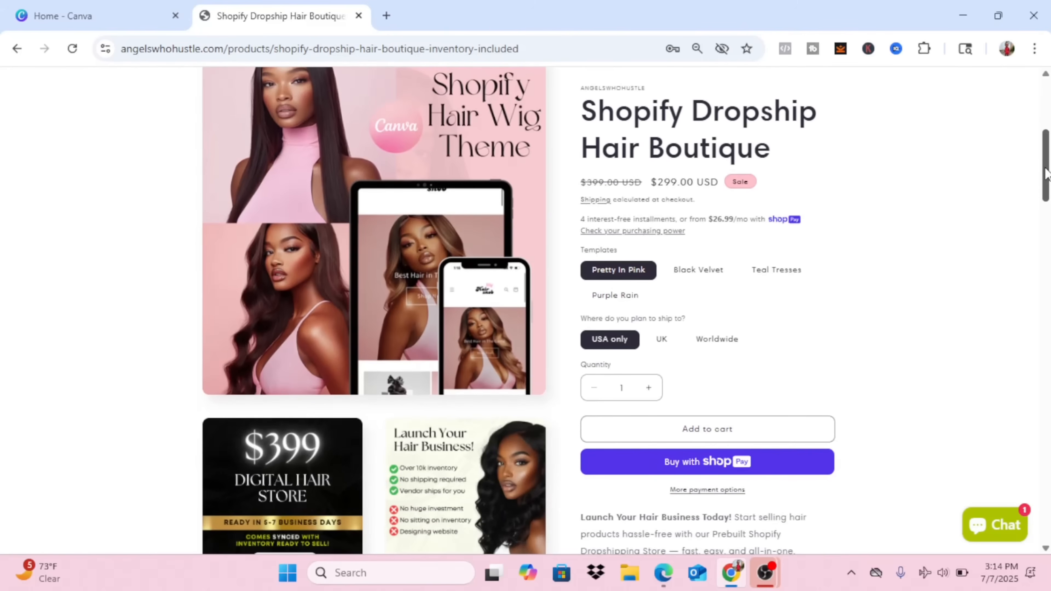
click(662, 342)
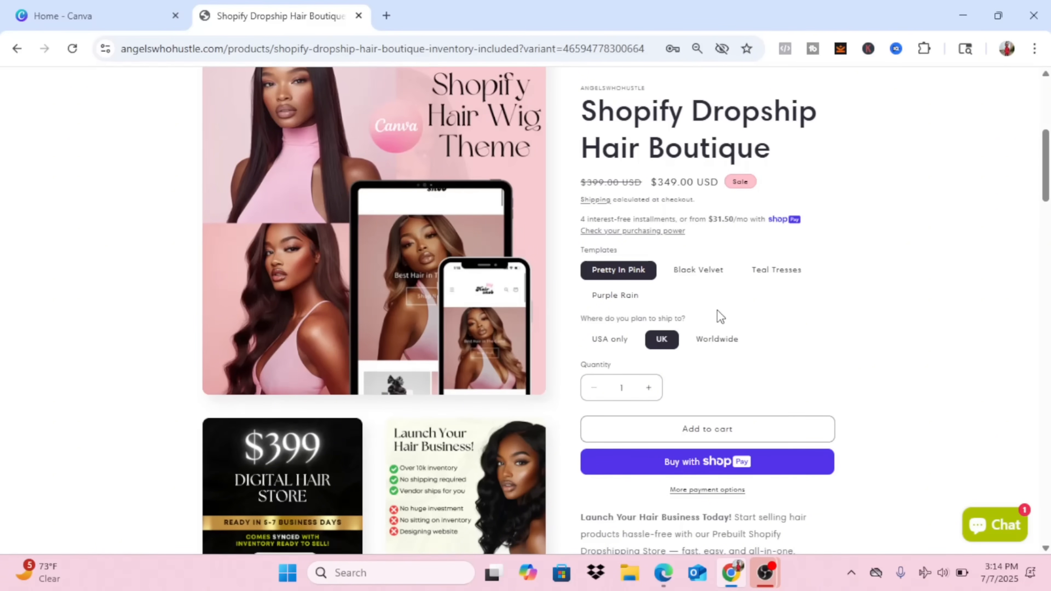
click(723, 344)
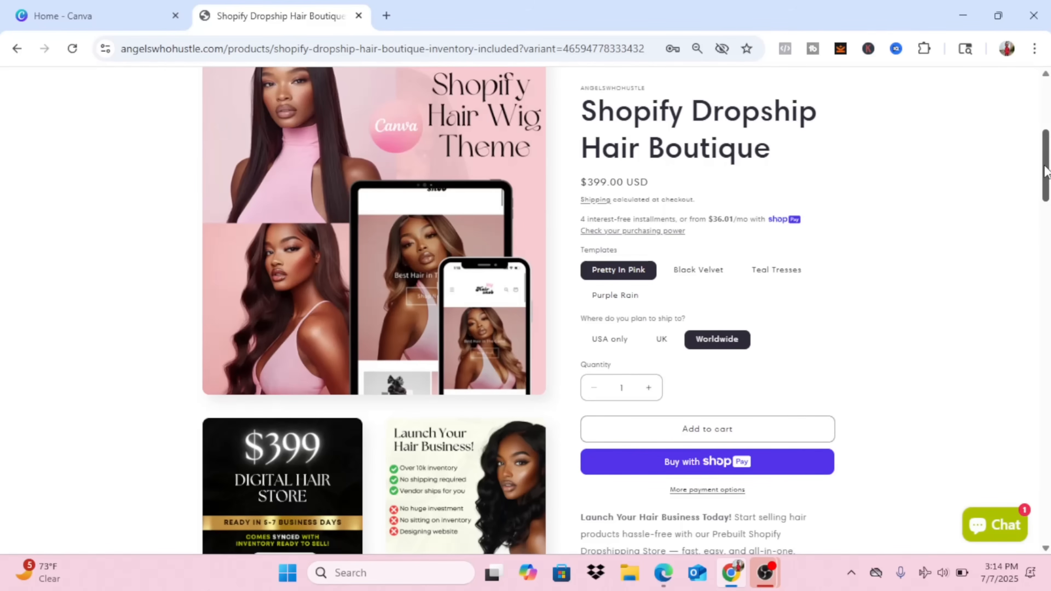
Read the product description, including the example store link, the FAQs reference and the What's Included list.
drag(1046, 172, 1048, 296)
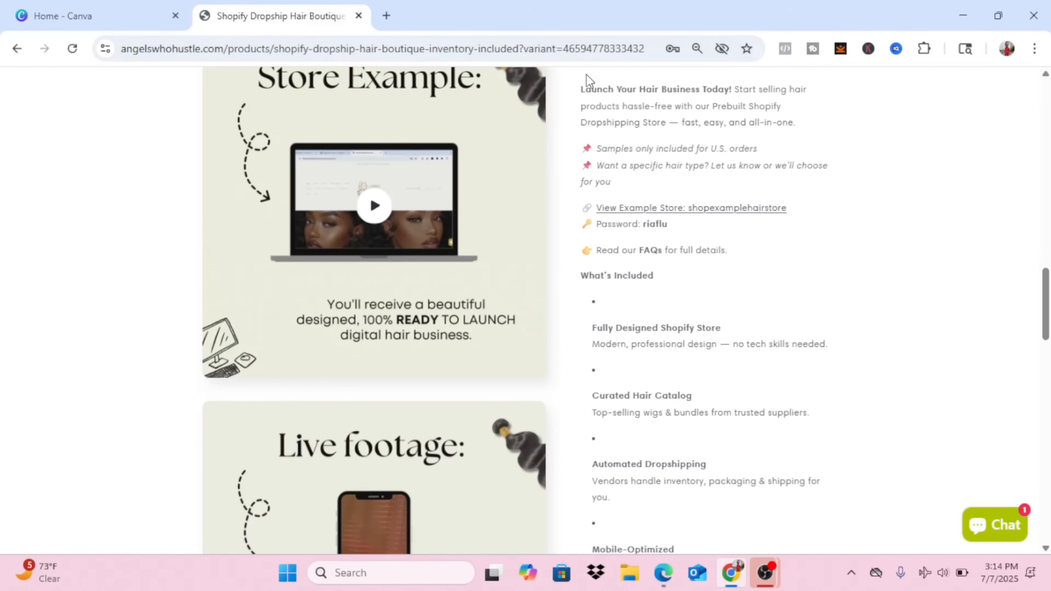
mouse_move(578, 86)
mouse_down()
mouse_move(652, 106)
mouse_move(578, 87)
mouse_up()
drag(595, 251, 724, 251)
click(802, 263)
drag(1046, 290, 1049, 327)
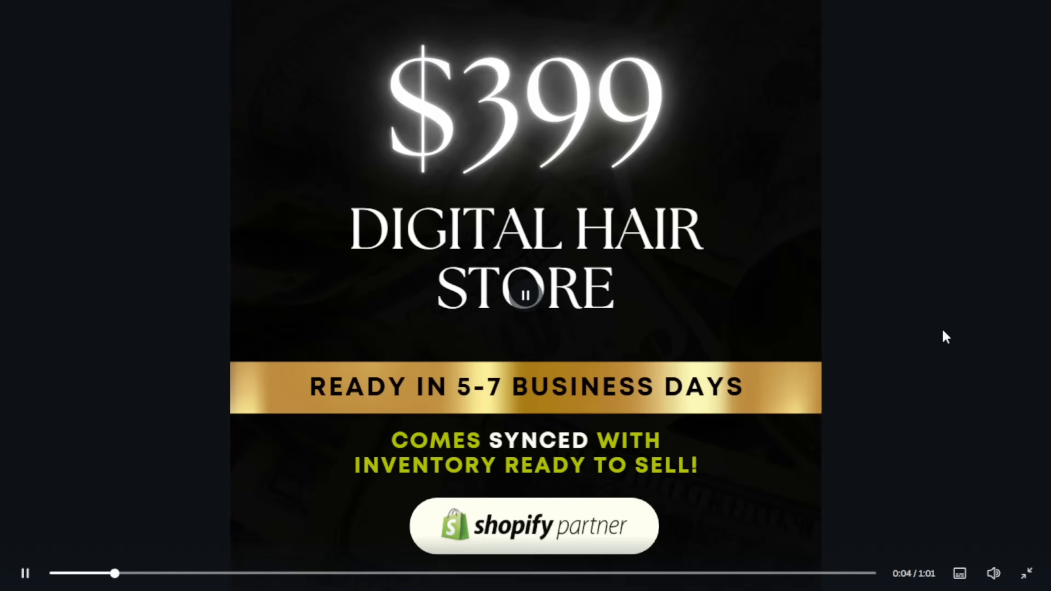
Play the digital hair store presentation, pausing on the launch benefits and the How It Works steps.
click(945, 336)
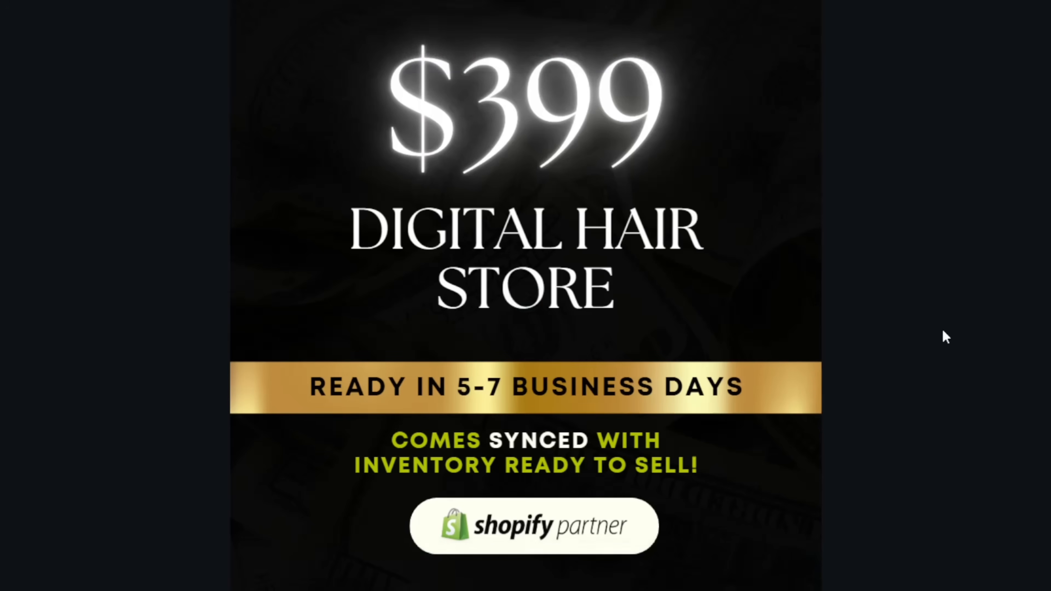
click(940, 386)
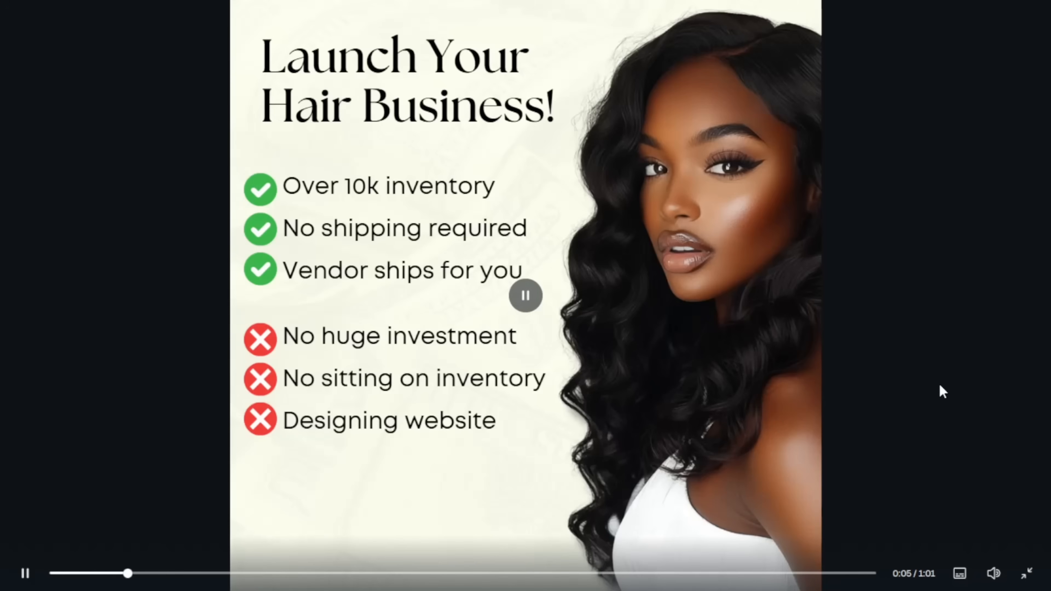
click(940, 385)
key(space)
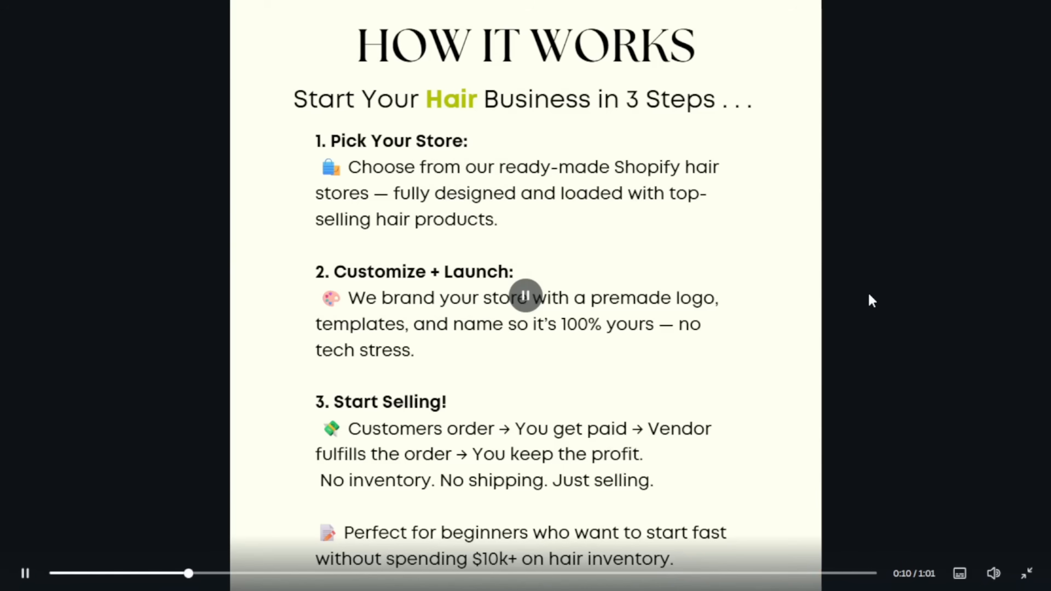
key(space)
key(space)
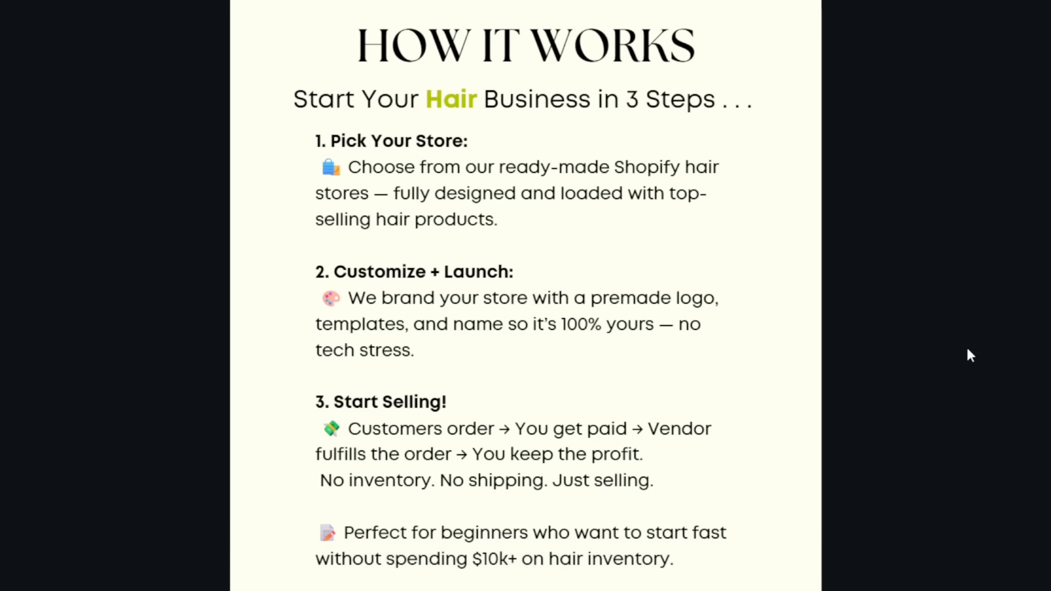
mouse_move(970, 340)
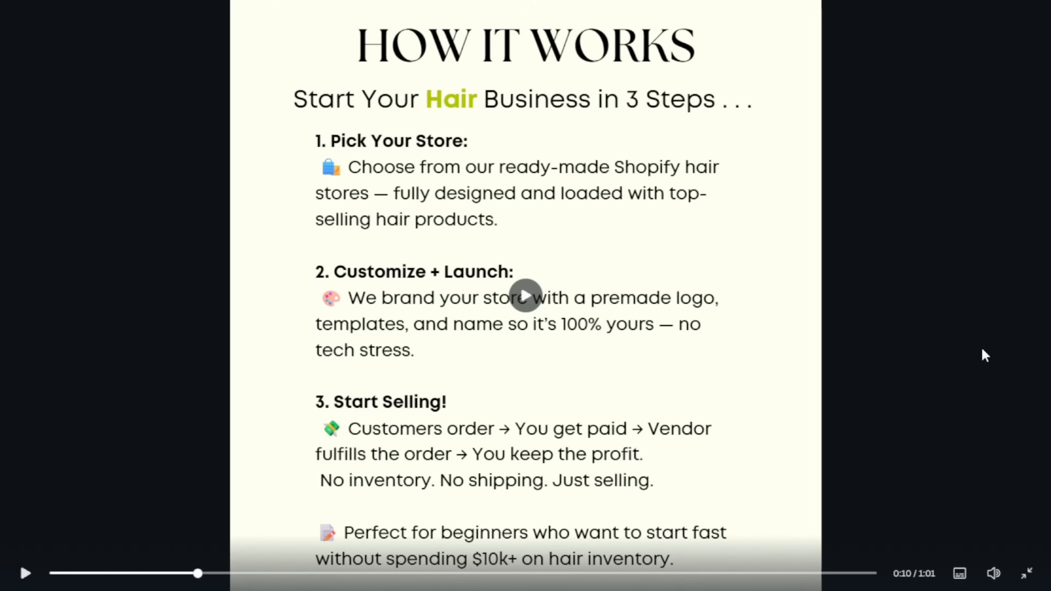